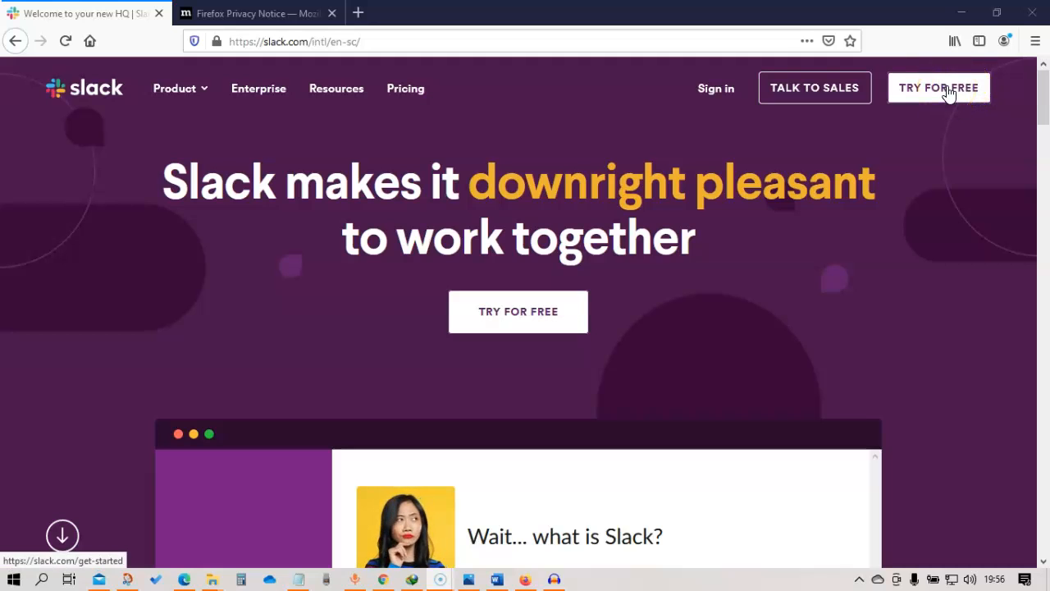
# Start Slack's free sign-up from the homepage with TRY FOR FREE
pyautogui.click(948, 92)
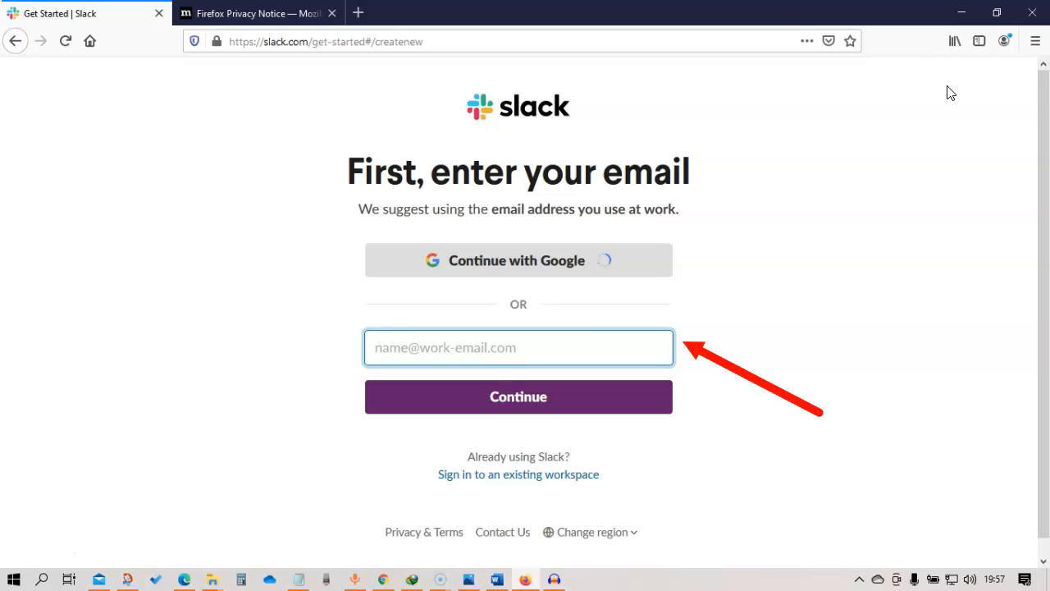
# Enter the sign-up email address, fixing the mistyped entry, and submit it
pyautogui.write('tri')
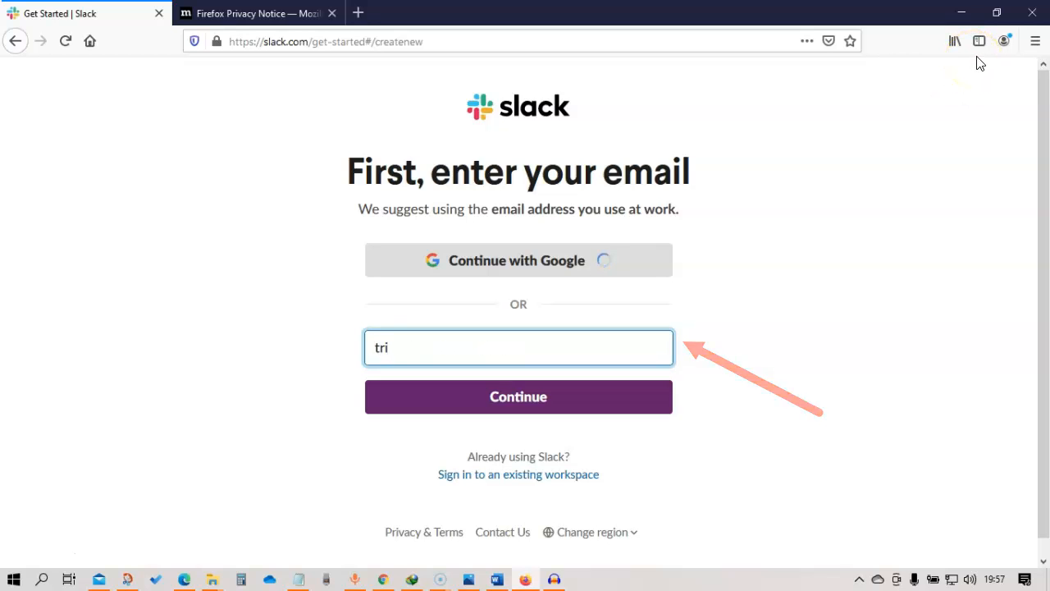
pyautogui.write('lear')
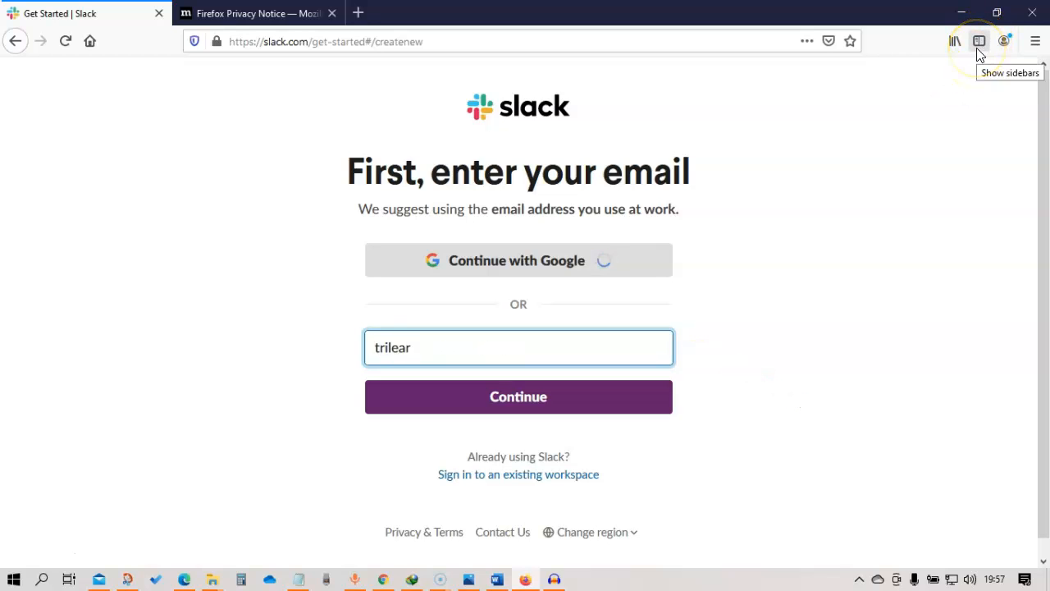
pyautogui.press('BackSpace')
pyautogui.press('BackSpace')
pyautogui.press('BackSpace')
pyautogui.press('BackSpace')
pyautogui.press('BackSpace')
pyautogui.press('BackSpace')
pyautogui.press('BackSpace')
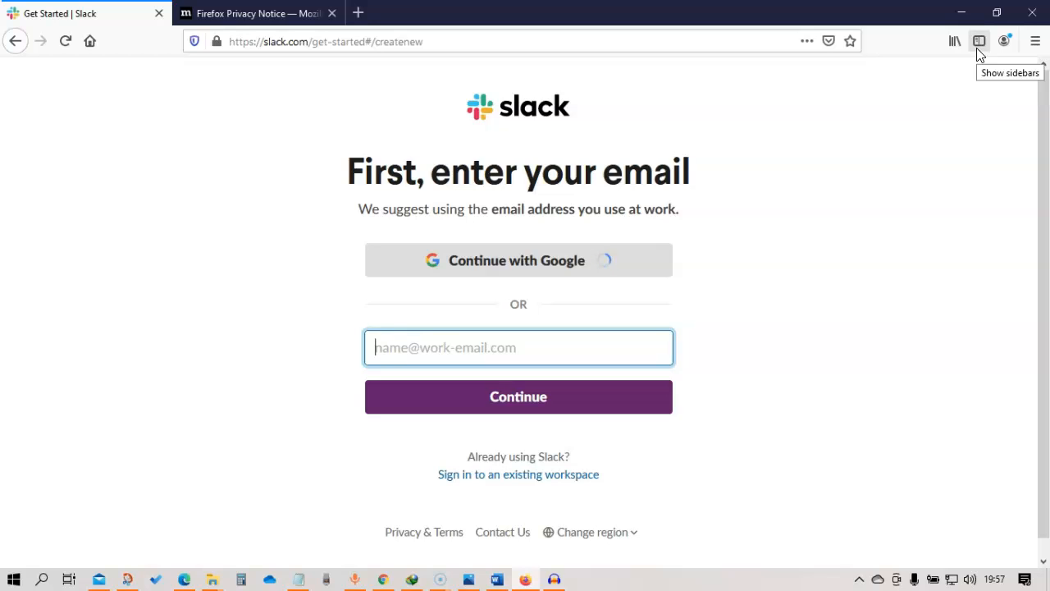
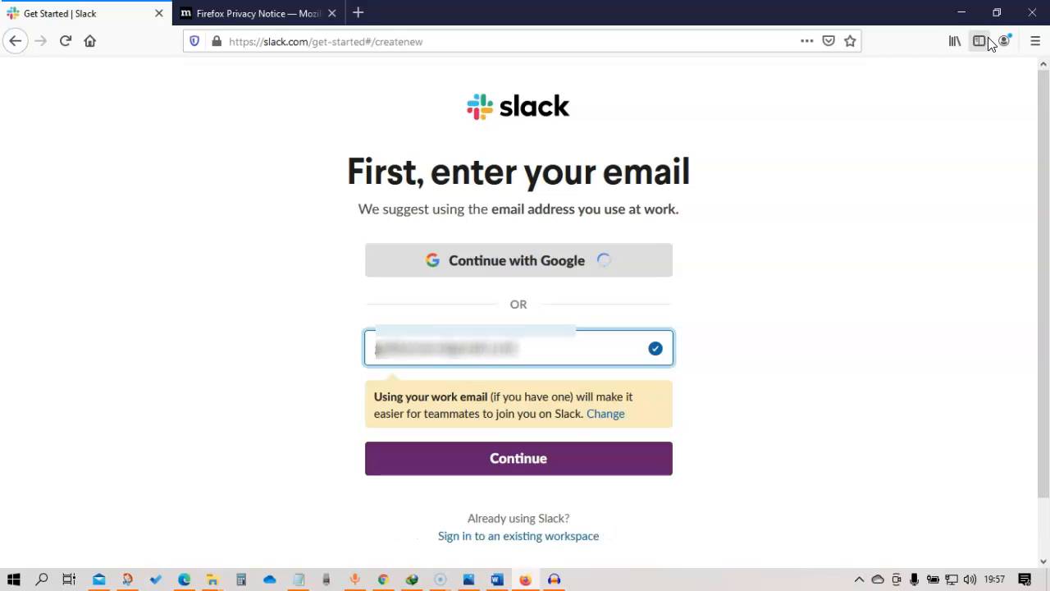
pyautogui.click(521, 466)
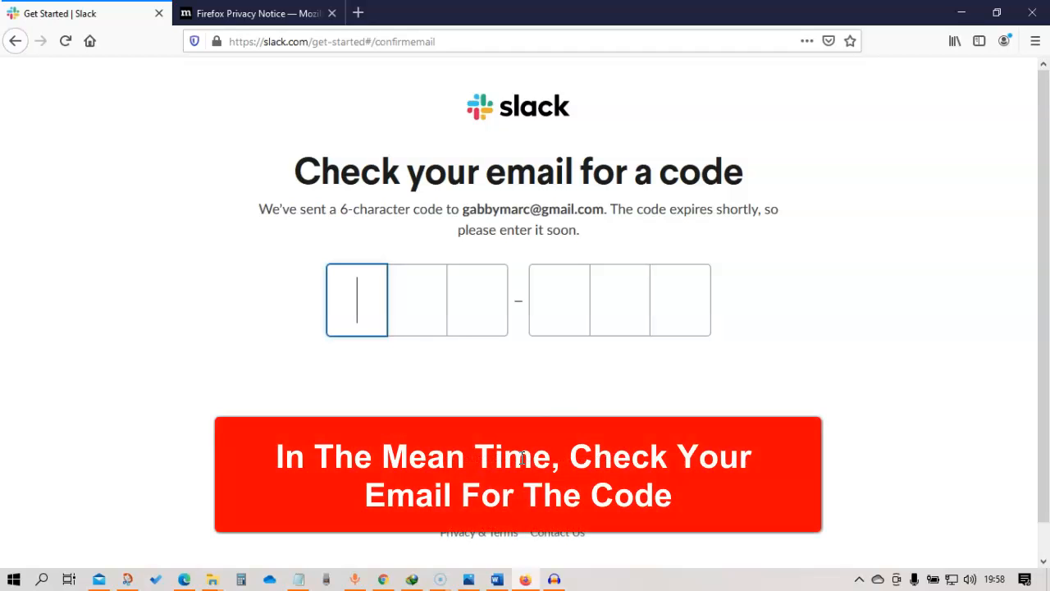
# Enter the six-character verification code from the email in capital letters
pyautogui.click(52, 533)
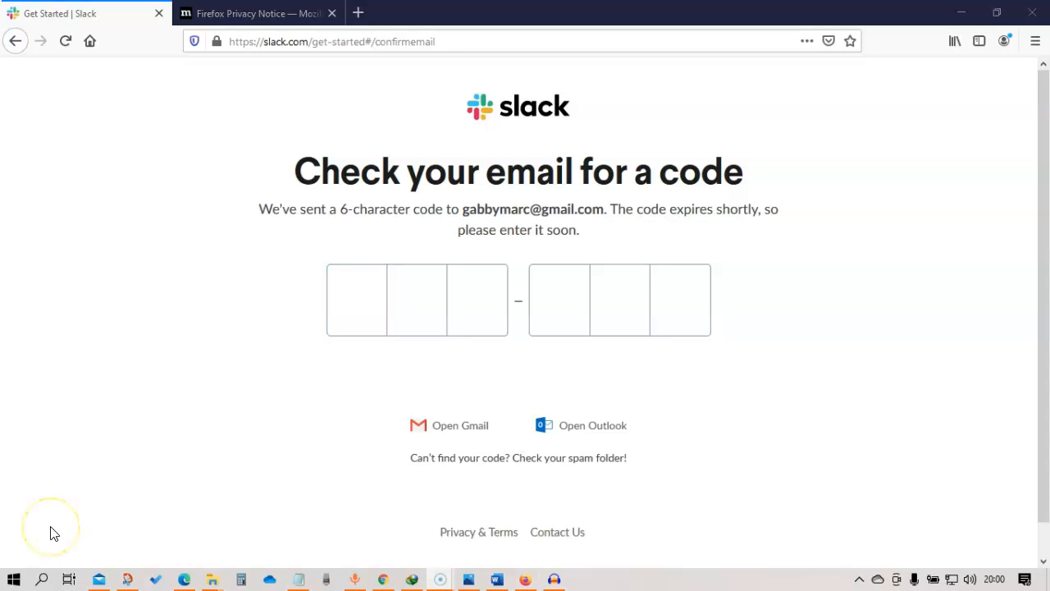
pyautogui.click(351, 303)
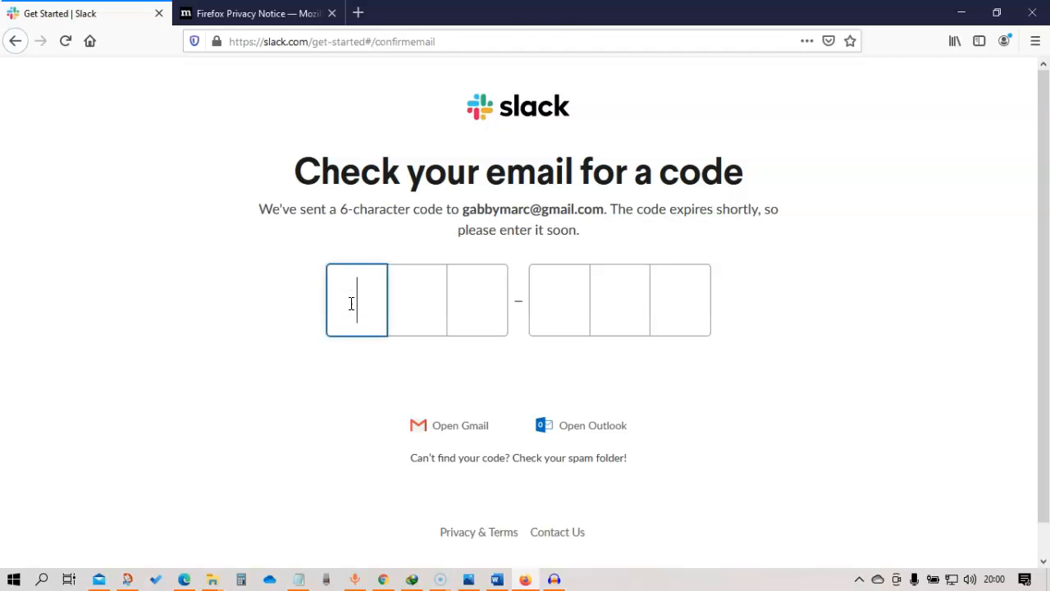
pyautogui.press('capslock')
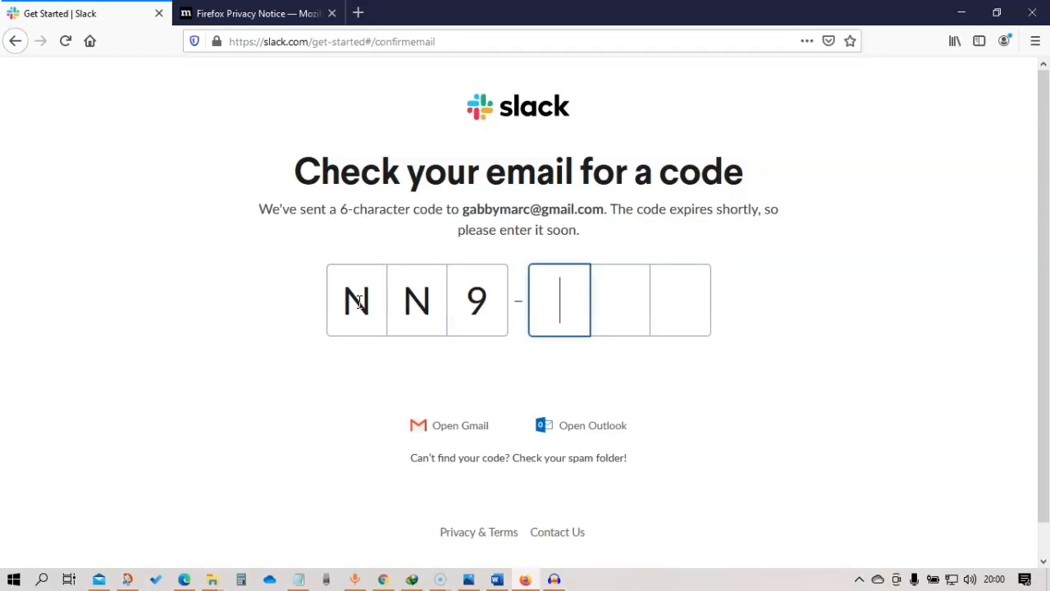
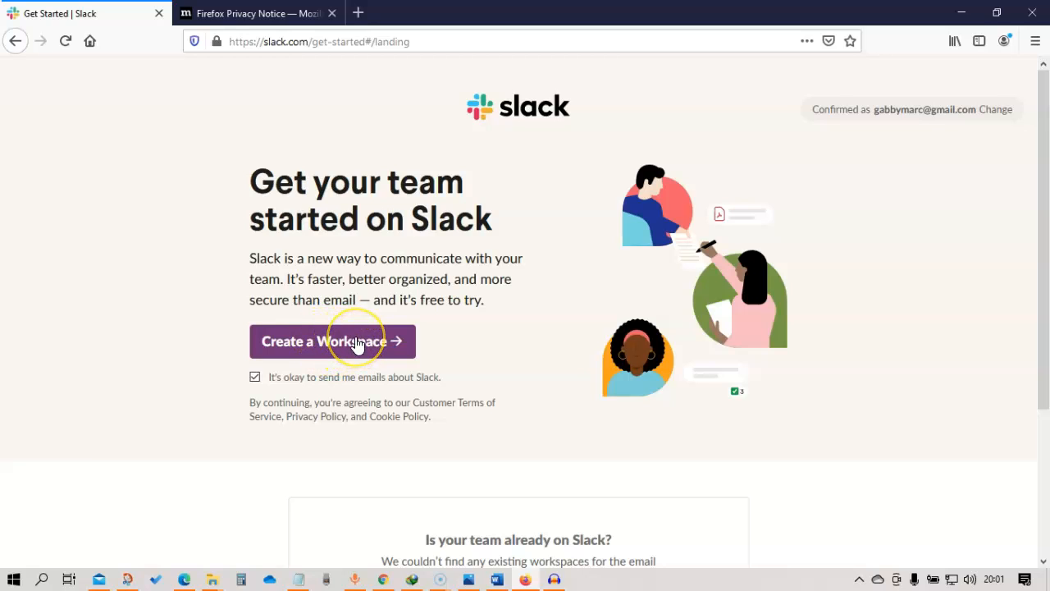
# Choose to create a new workspace
pyautogui.click(357, 343)
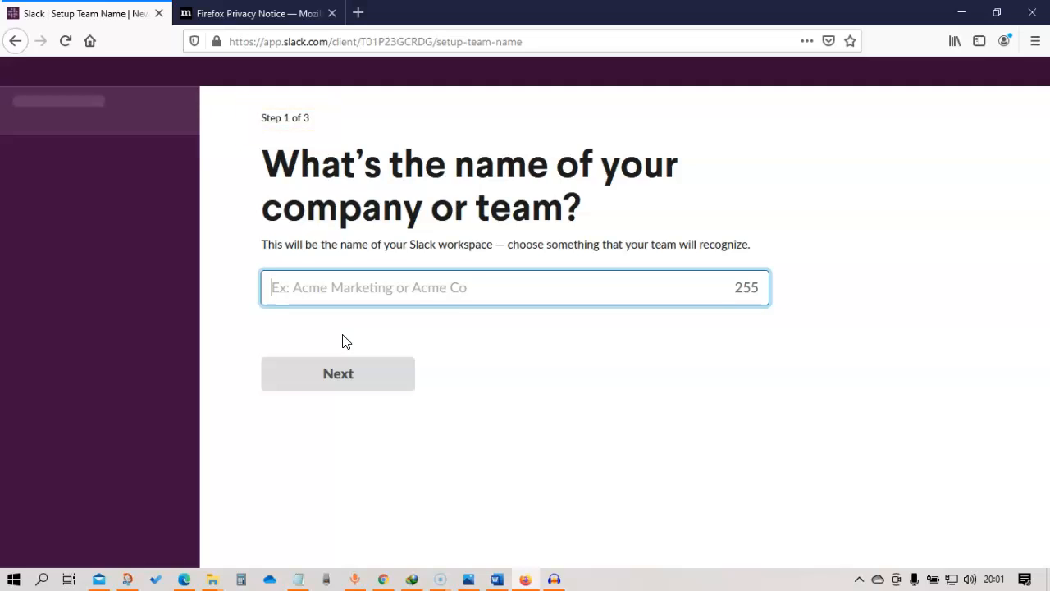
# Enter 'Insiders team' as the company or team name and submit it
pyautogui.write('INSEI')
pyautogui.press('capslock')
pyautogui.press('BackSpace')
pyautogui.press('BackSpace')
pyautogui.press('BackSpace')
pyautogui.press('BackSpace')
pyautogui.write('nsi')
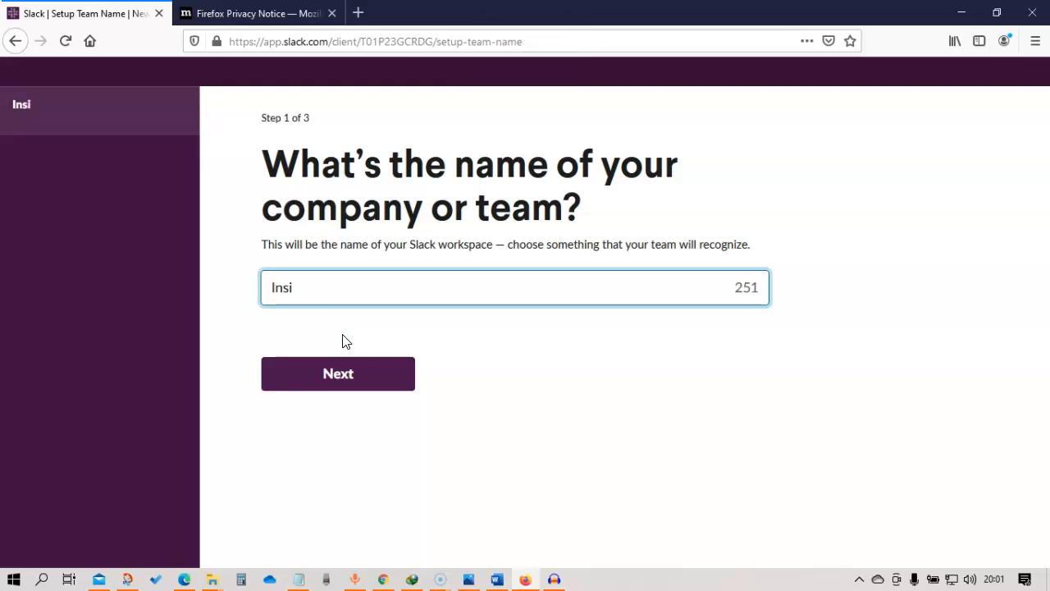
pyautogui.write('ders team')
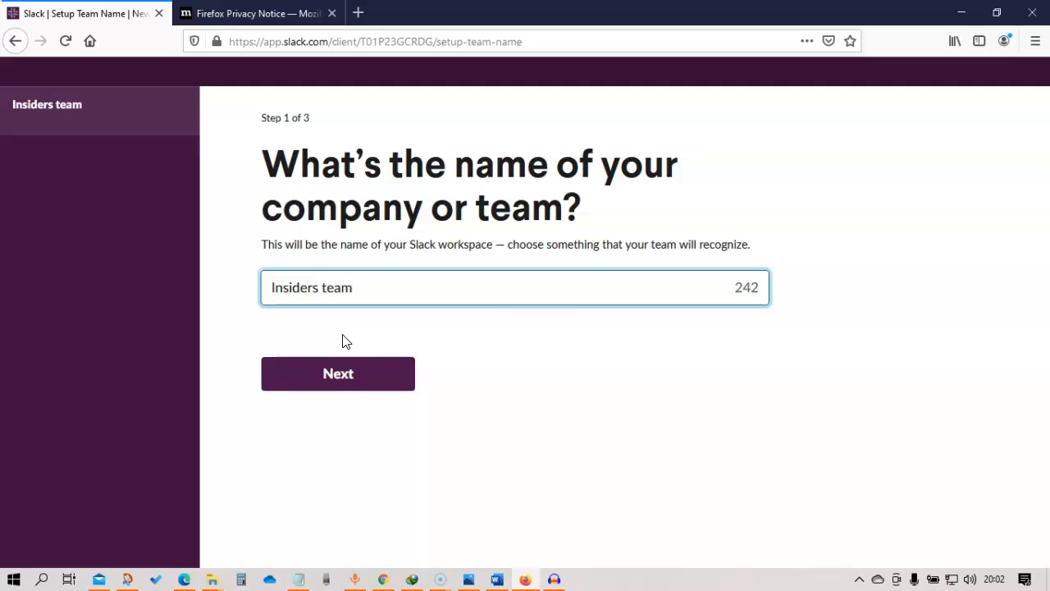
pyautogui.click(353, 359)
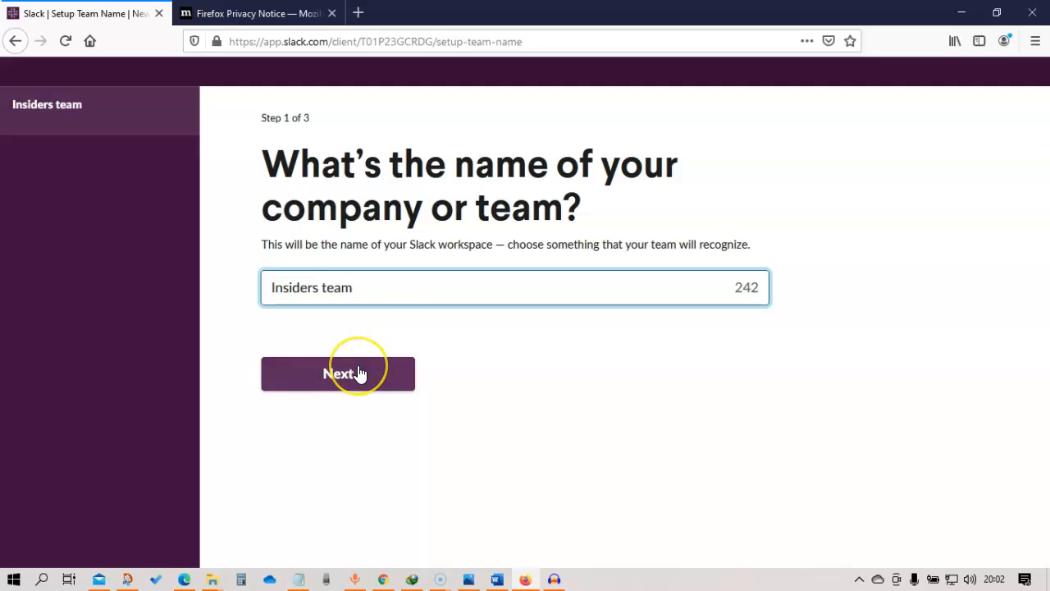
pyautogui.click(359, 370)
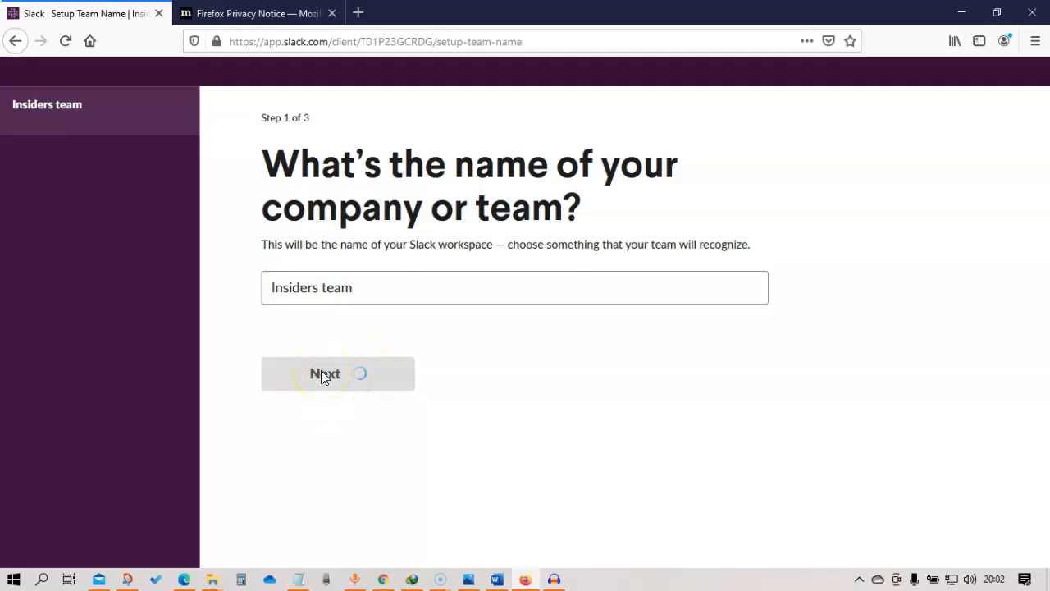
pyautogui.click(361, 288)
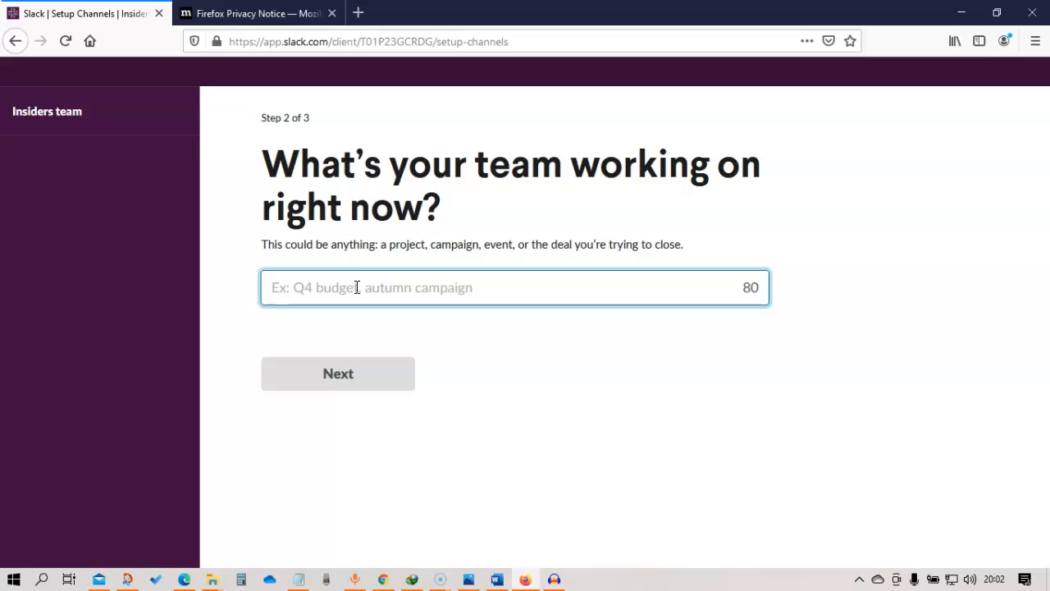
# Enter 'brainstorming project' as what the team is working on and continue
pyautogui.write('brain')
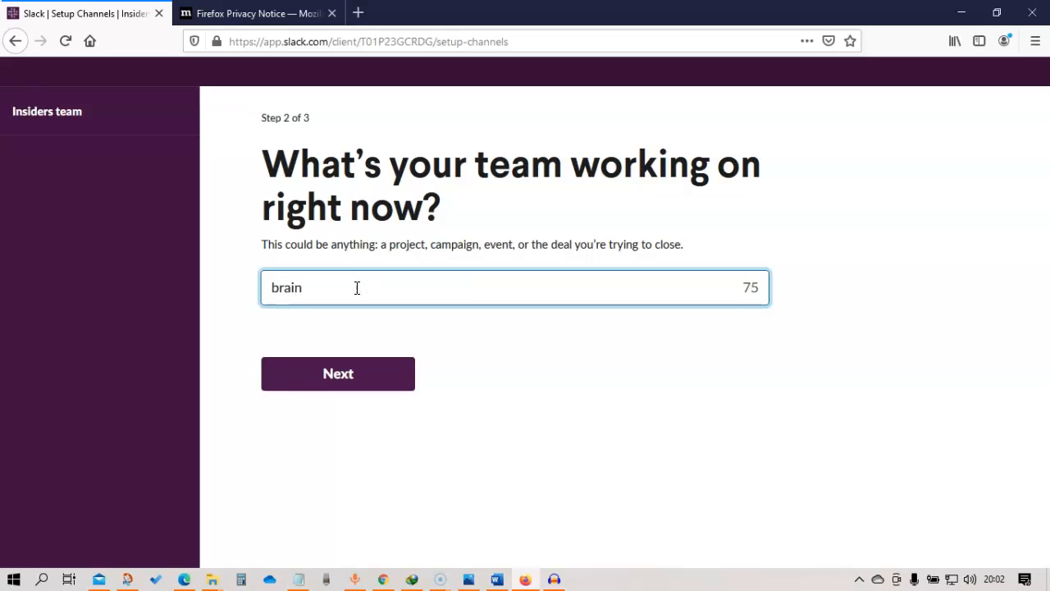
pyautogui.write('stormi')
pyautogui.press('BackSpace')
pyautogui.press('BackSpace')
pyautogui.write('ming')
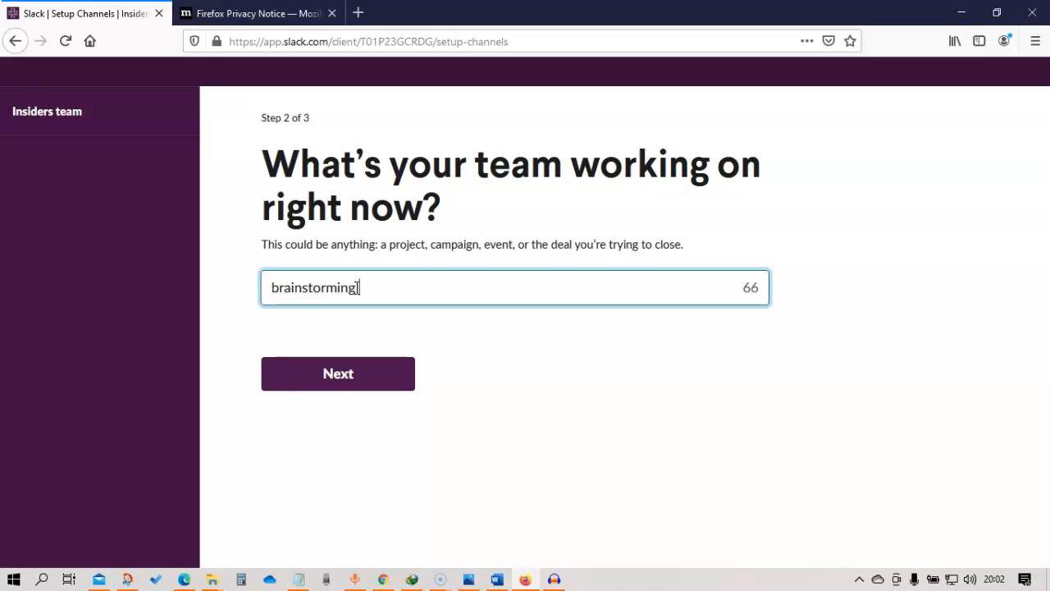
pyautogui.write(' project')
pyautogui.click(348, 378)
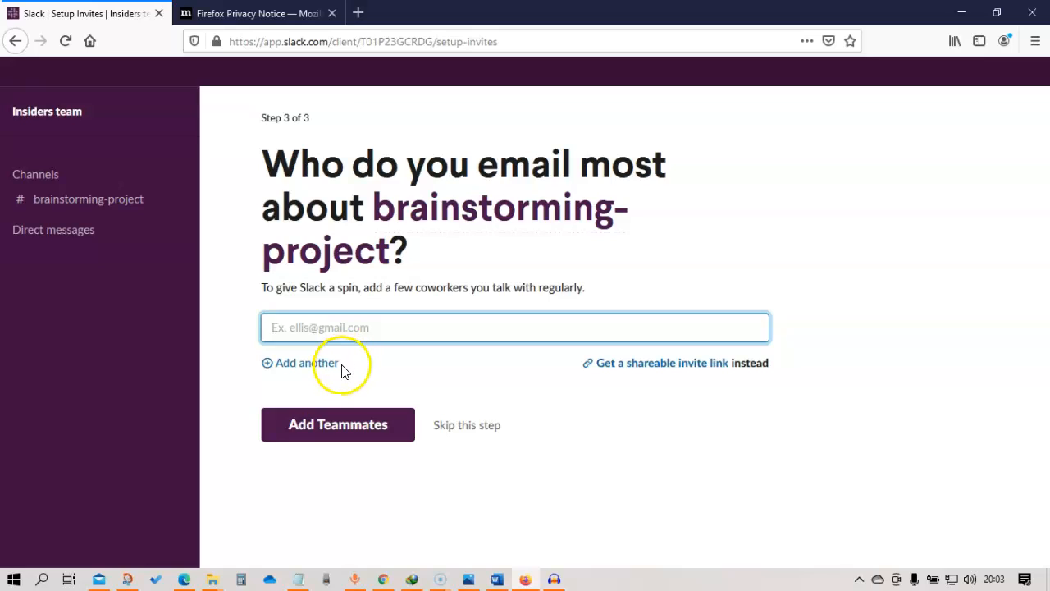
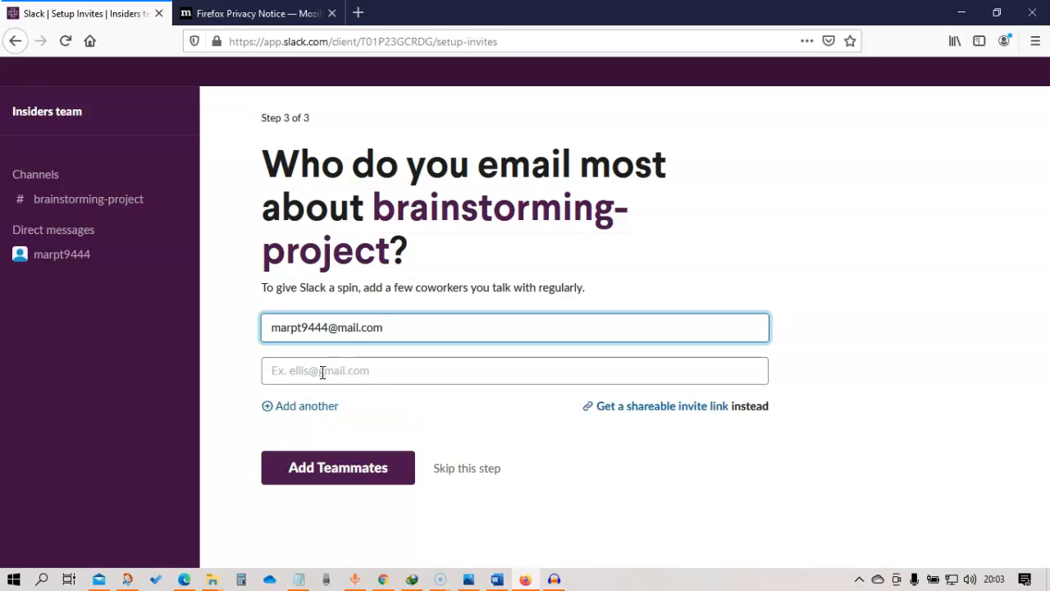
# Enter the first coworker's e-mail address as a teammate invite
pyautogui.click(322, 373)
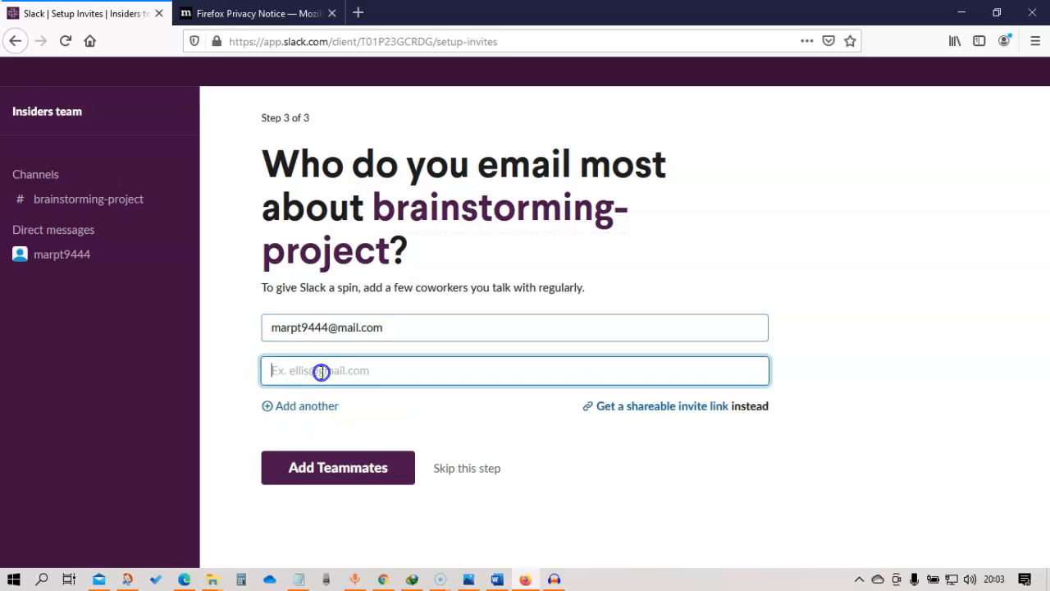
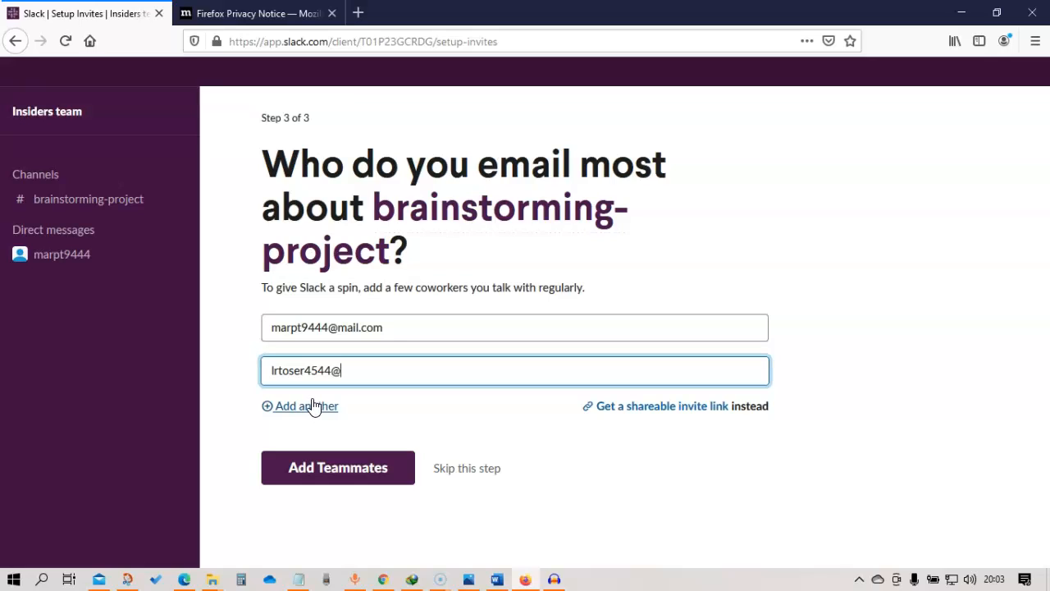
# Add a second coworker's e-mail address and start a third address entry
pyautogui.click(316, 405)
pyautogui.write('.com')
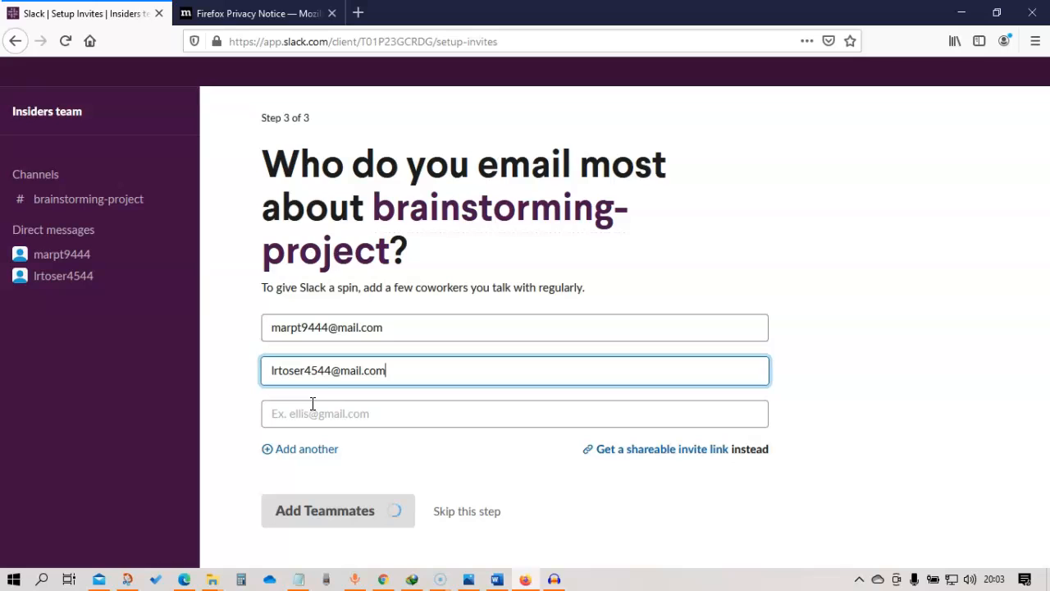
pyautogui.click(305, 402)
pyautogui.click(310, 402)
pyautogui.write('r')
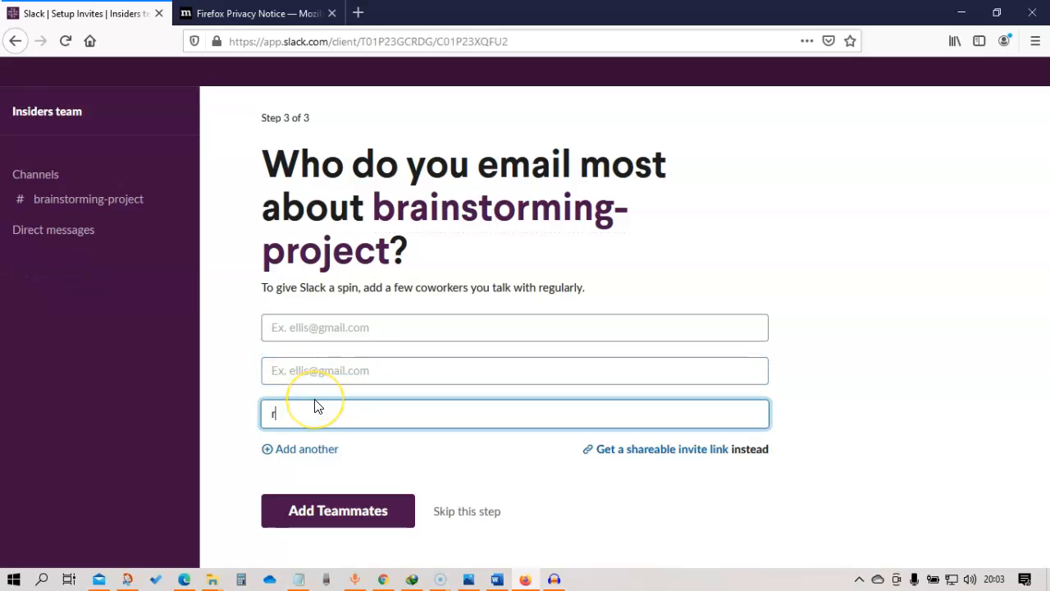
pyautogui.write('sea')
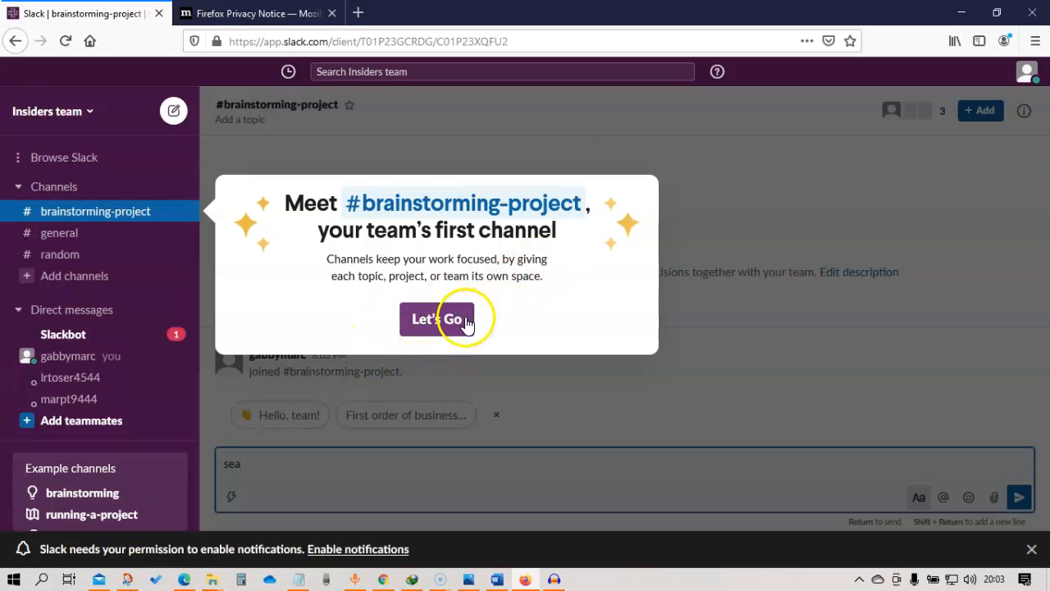
# Dismiss the welcome card and delete the stray 'sea' text from the message box
pyautogui.click(464, 325)
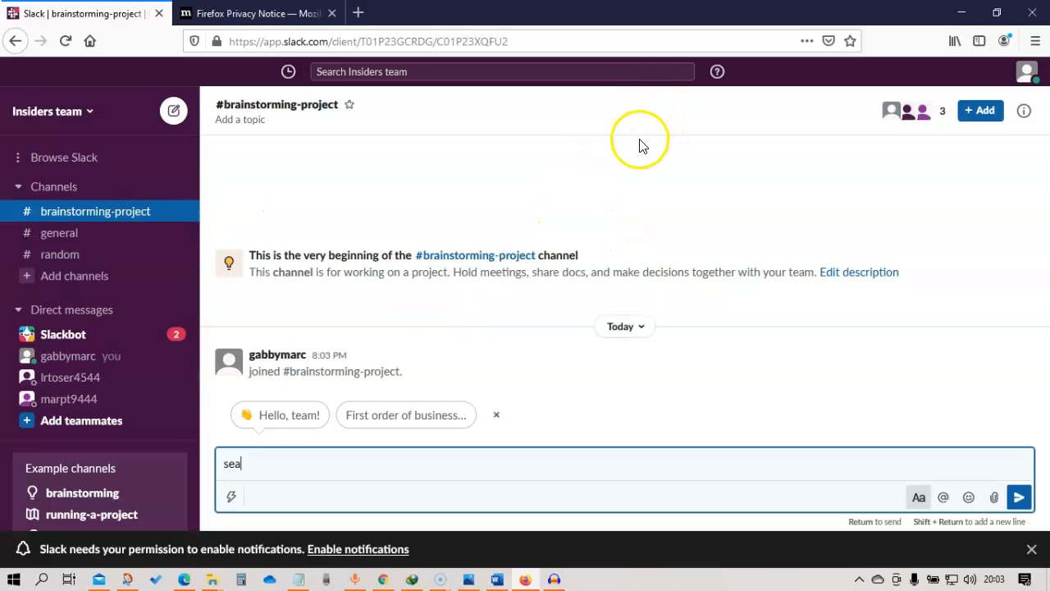
pyautogui.moveTo(410, 453); pyautogui.dragTo(203, 473)
pyautogui.press('BackSpace')
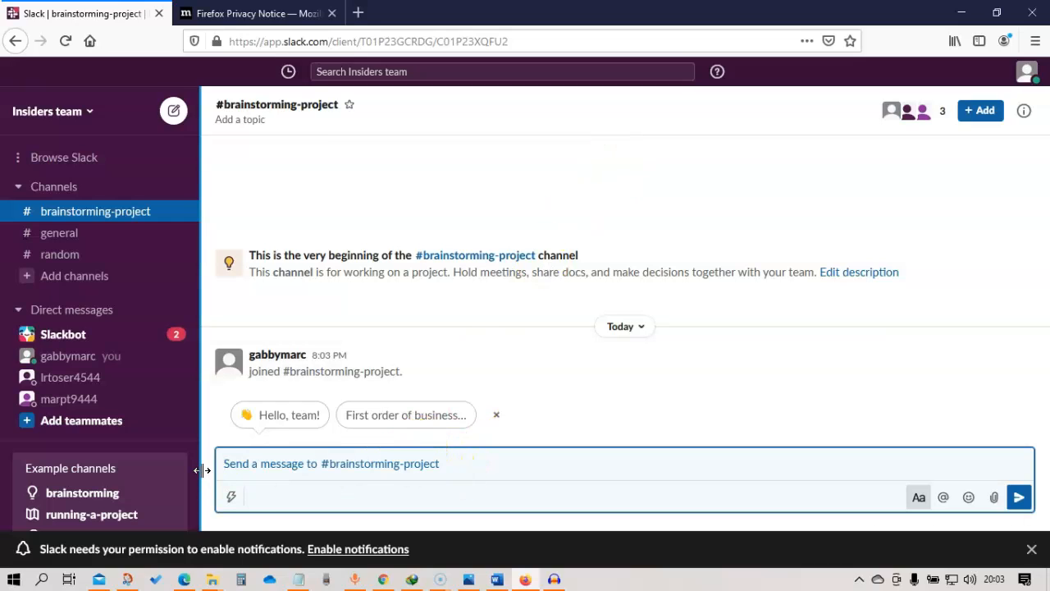
# Send an Insiders team invitation to a new teammate's e-mail address and dismiss the confirmation
pyautogui.click(93, 421)
pyautogui.click(457, 325)
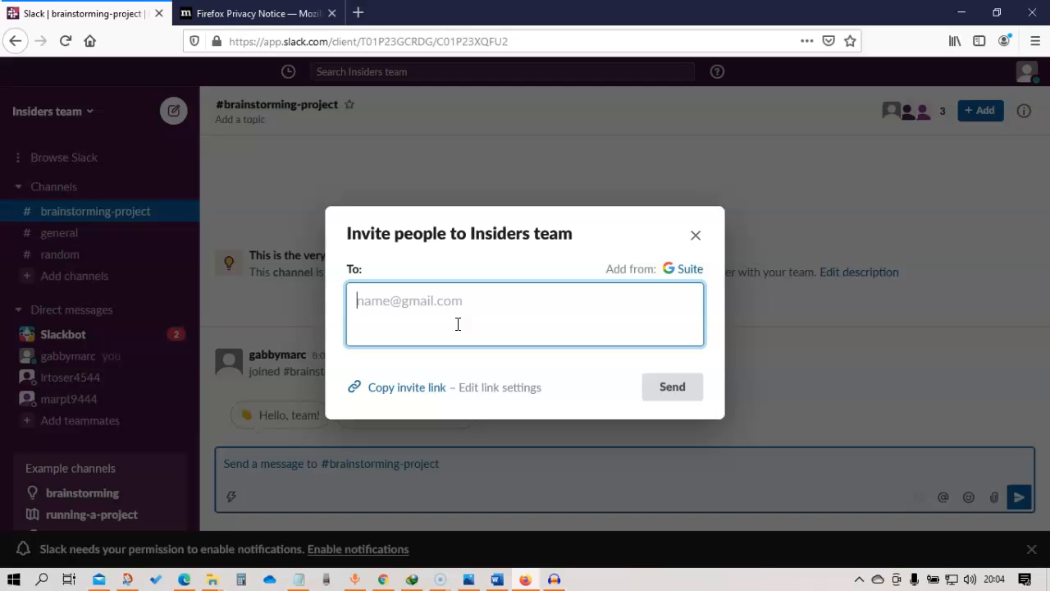
pyautogui.click(696, 234)
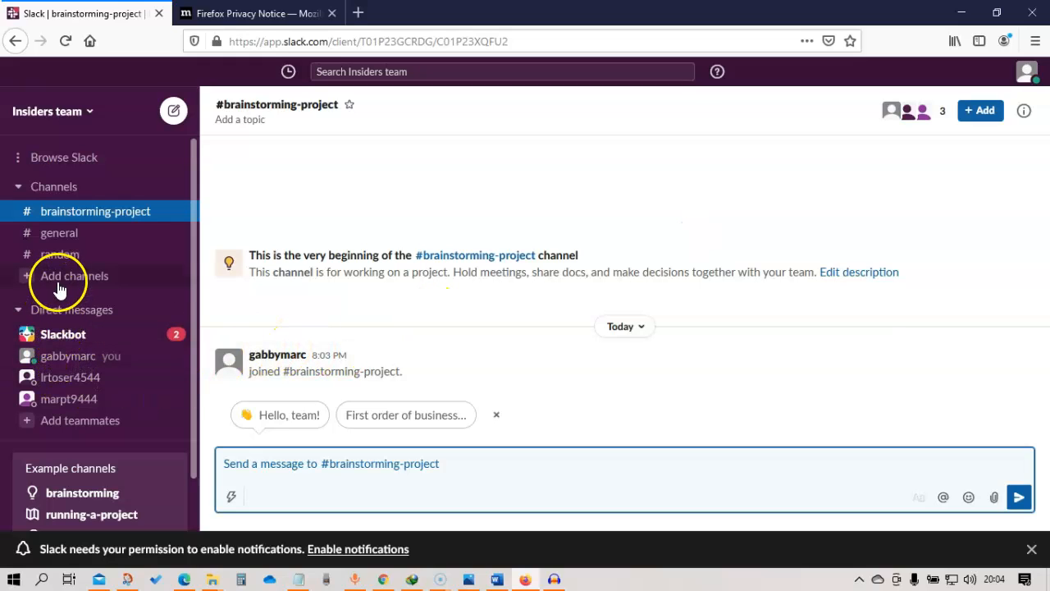
pyautogui.click(47, 425)
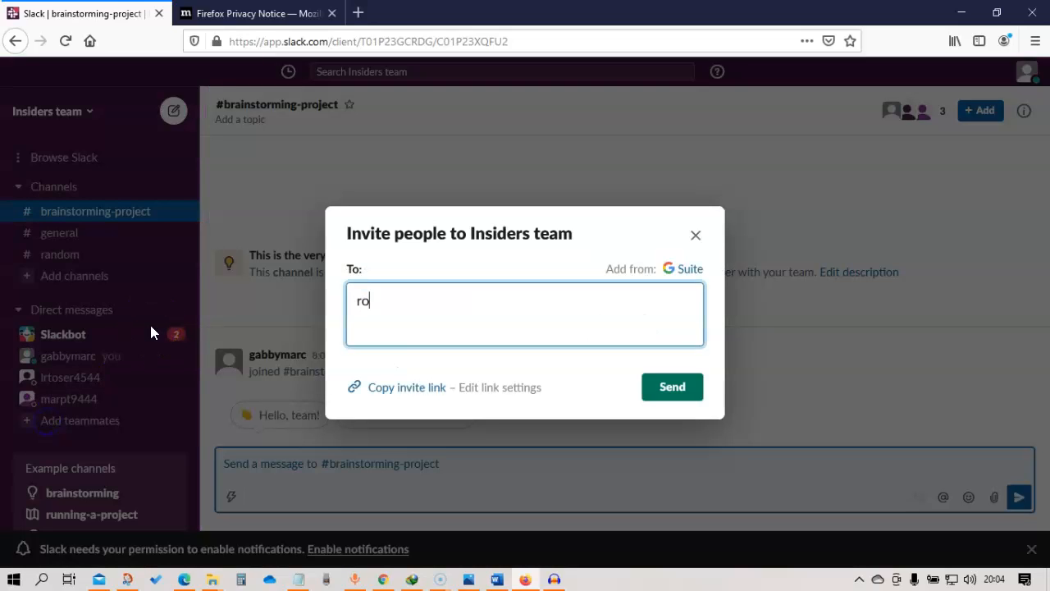
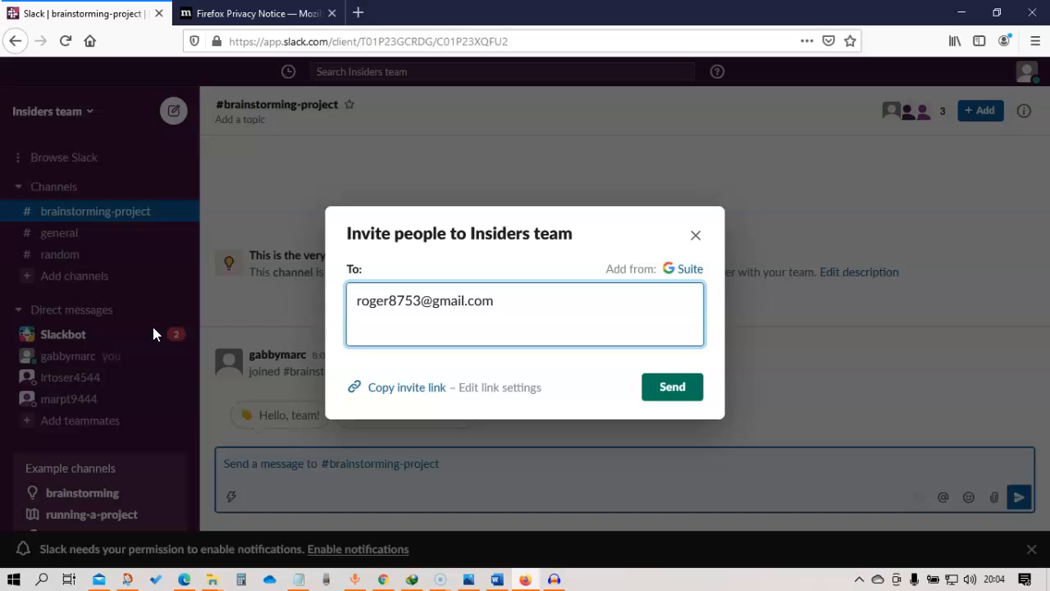
pyautogui.click(661, 389)
pyautogui.click(669, 390)
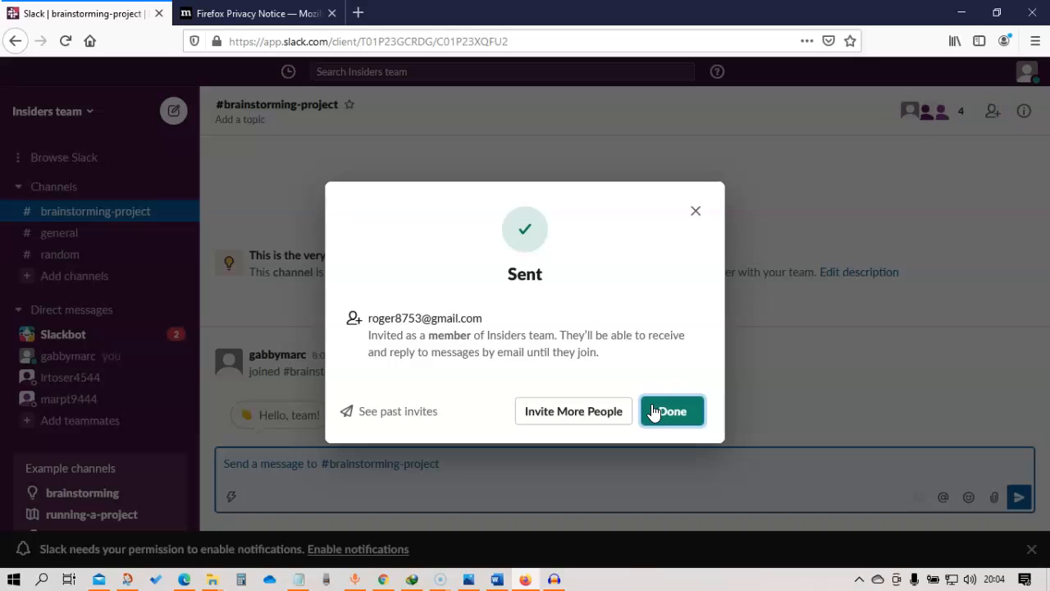
pyautogui.click(652, 413)
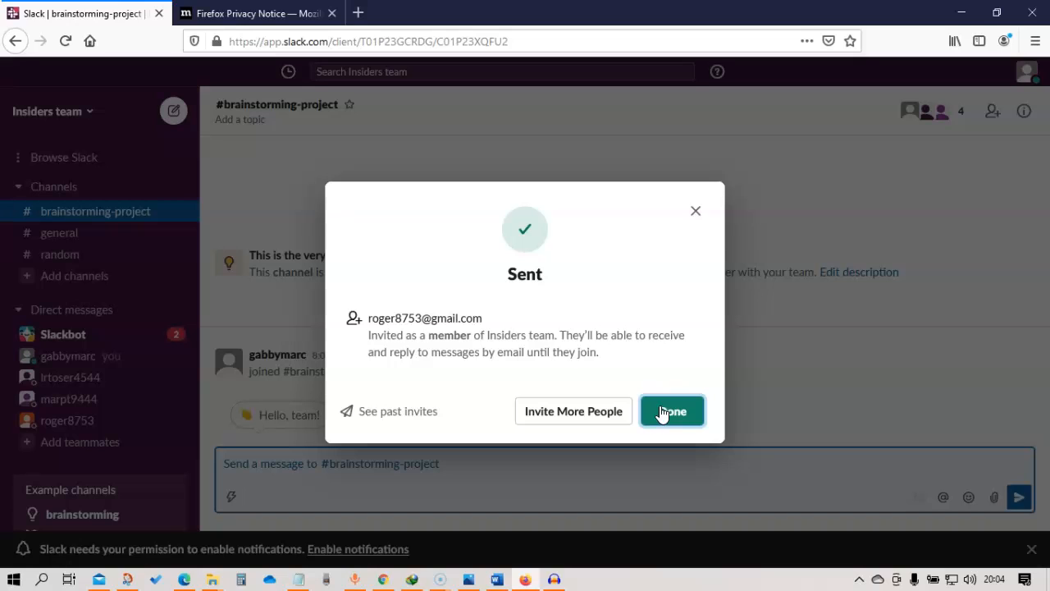
# Choose Invite More People, then close the invite window without sending anything
pyautogui.click(591, 418)
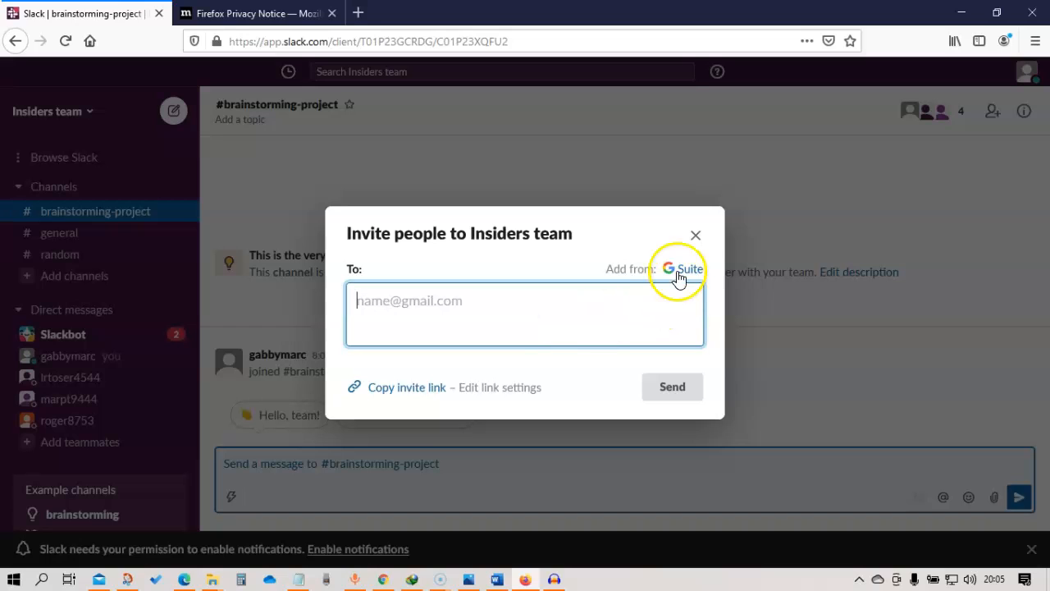
pyautogui.click(696, 238)
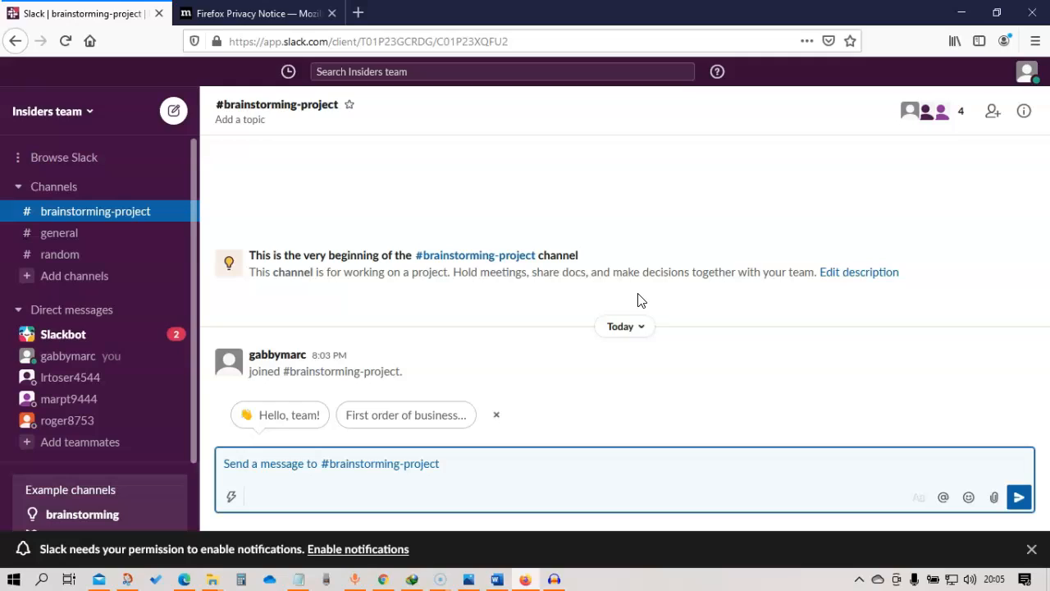
pyautogui.click(648, 302)
pyautogui.click(30, 567)
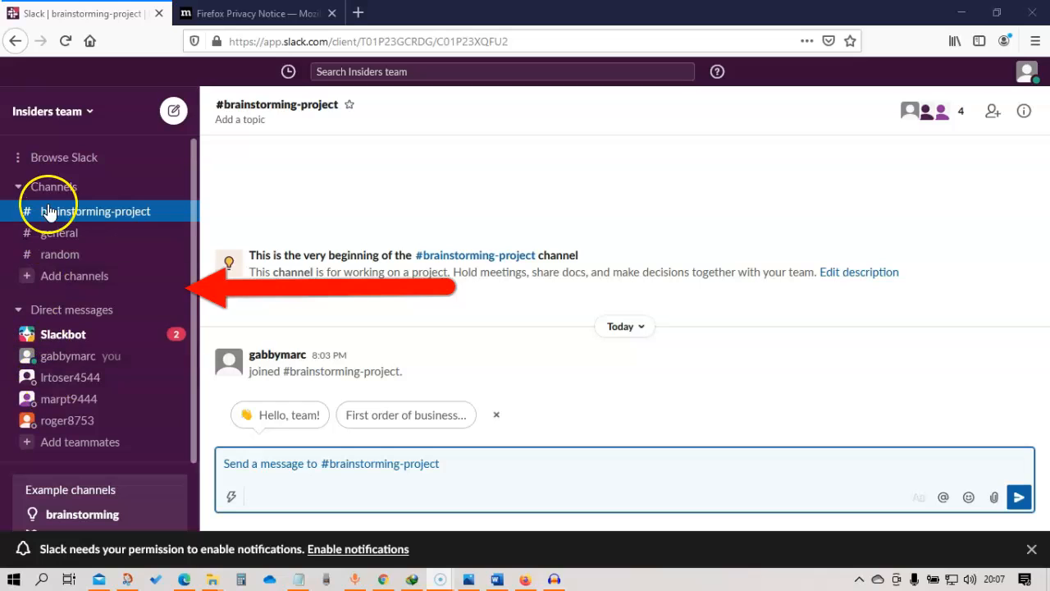
# Create a private channel 'help-' from the help suggestion with the description 'test'
pyautogui.click(52, 283)
pyautogui.click(91, 318)
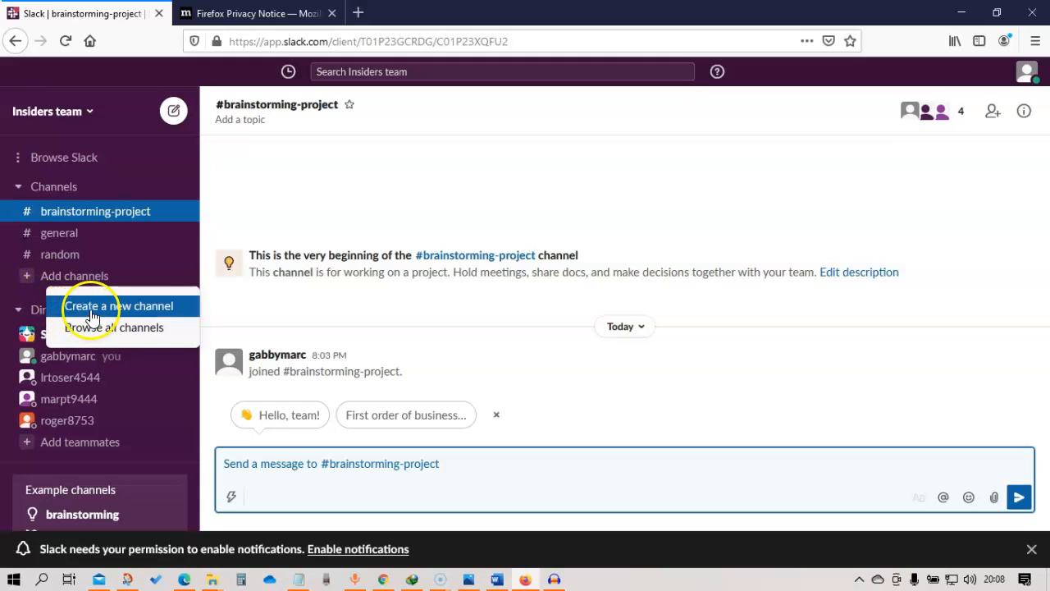
pyautogui.click(95, 310)
pyautogui.click(438, 264)
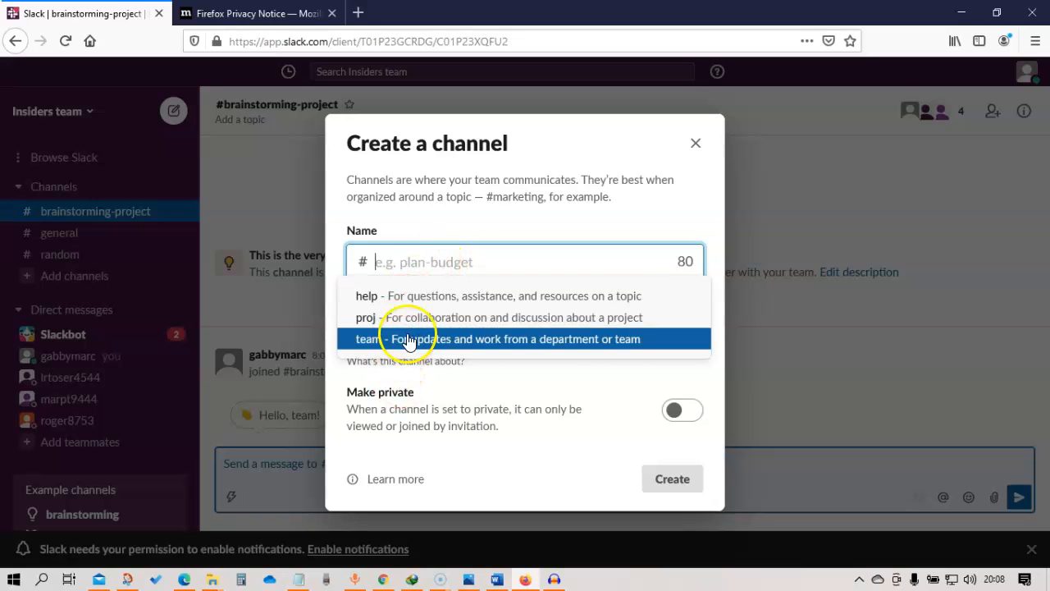
pyautogui.click(423, 296)
pyautogui.click(407, 335)
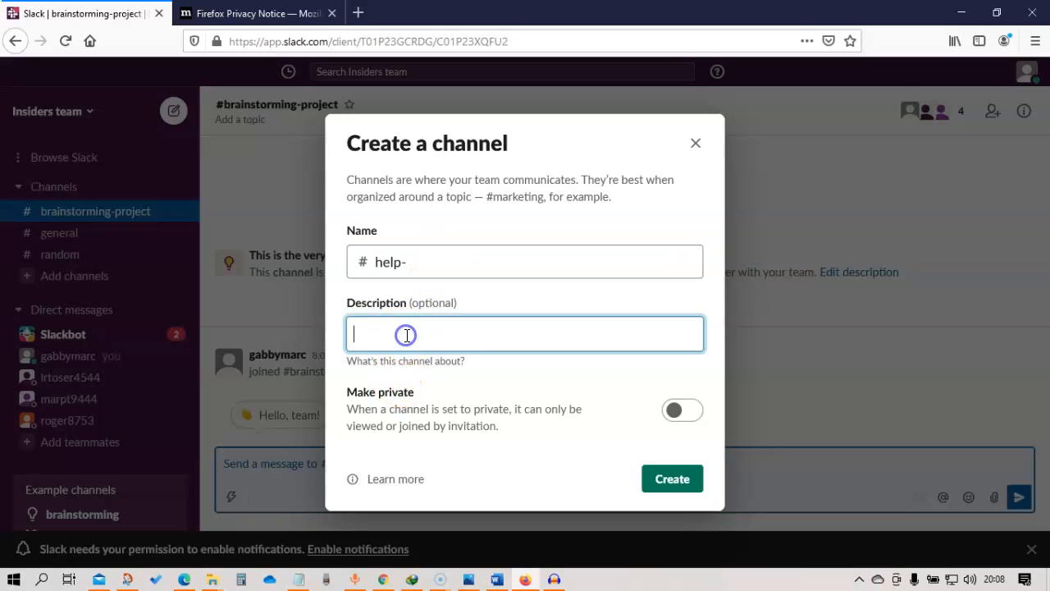
pyautogui.write('test')
pyautogui.click(686, 483)
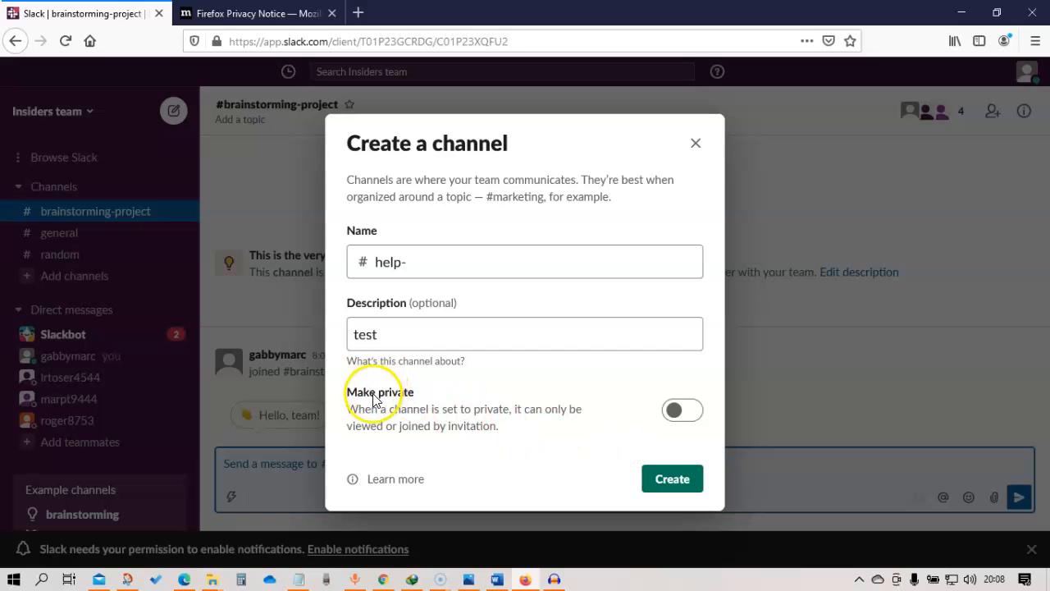
pyautogui.click(691, 418)
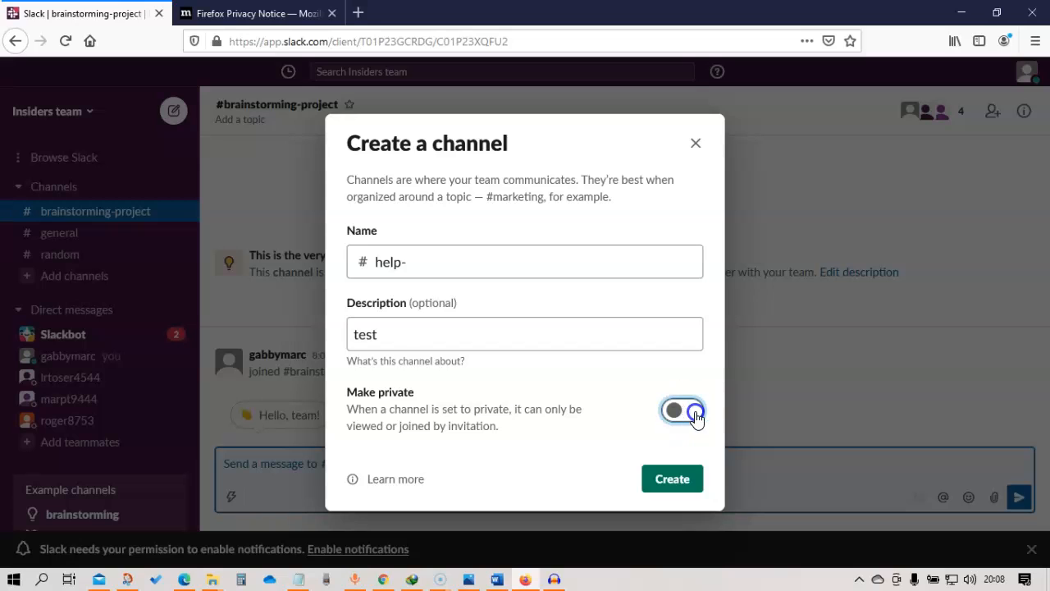
pyautogui.click(673, 484)
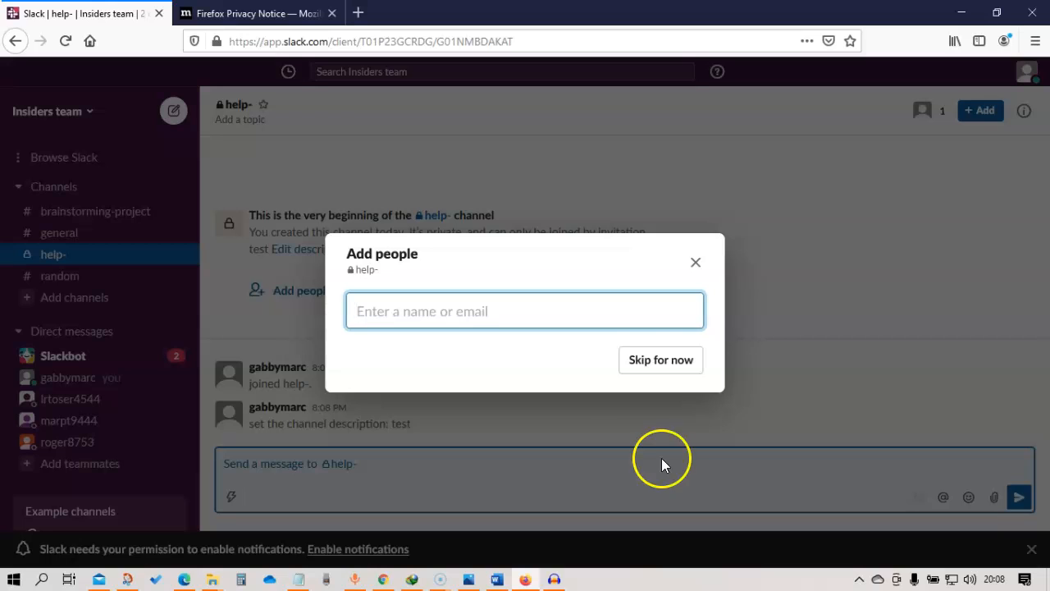
# Invite a new person to help- by their e-mail address, correcting the typo first
pyautogui.click(643, 318)
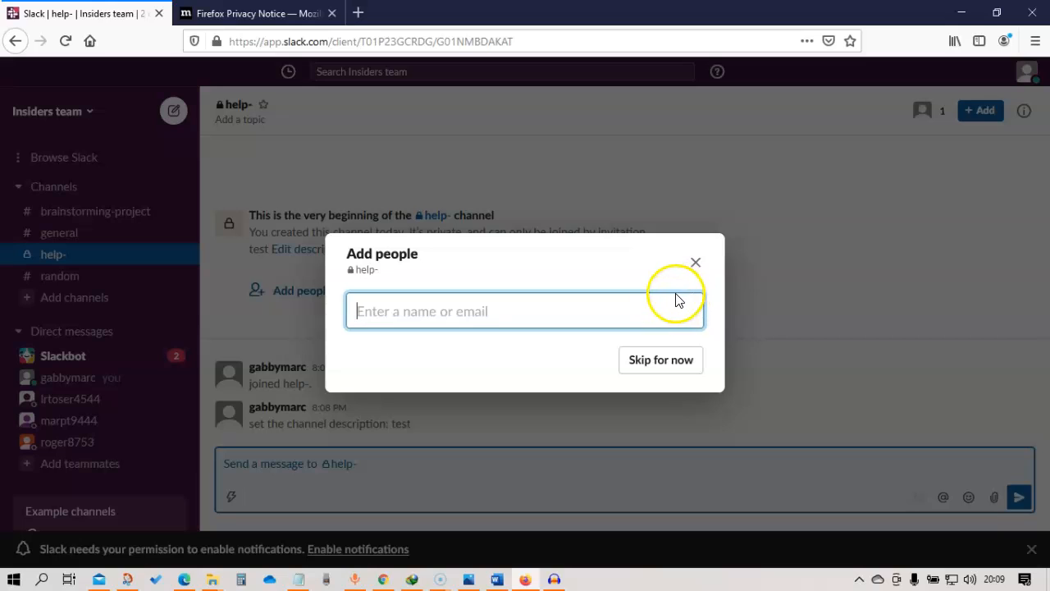
pyautogui.click(671, 302)
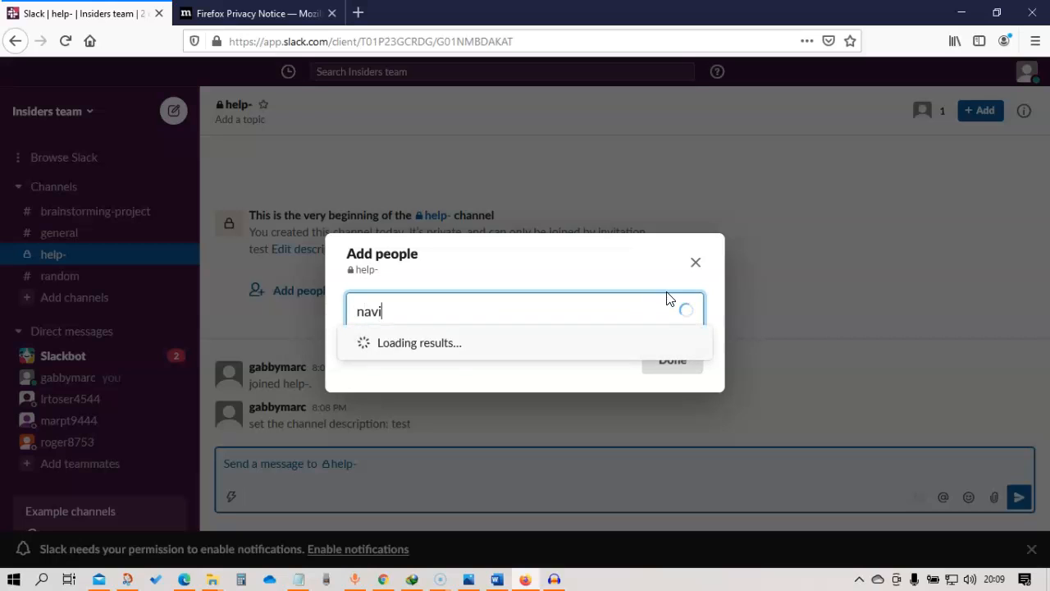
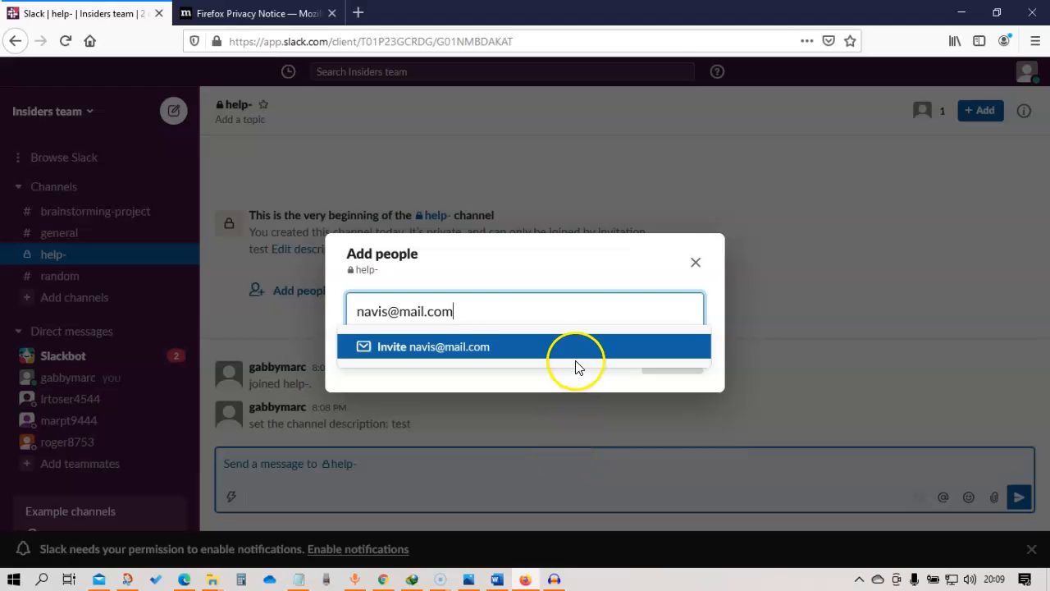
pyautogui.click(578, 351)
pyautogui.click(668, 362)
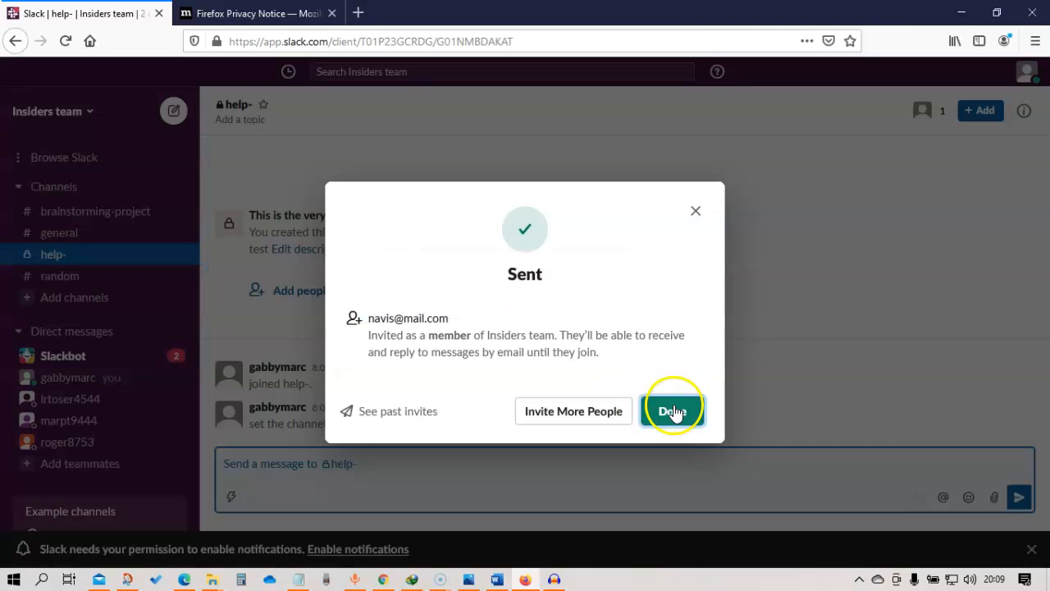
# Dismiss the Sent confirmation and return to #brainstorming-project in the sidebar
pyautogui.click(676, 451)
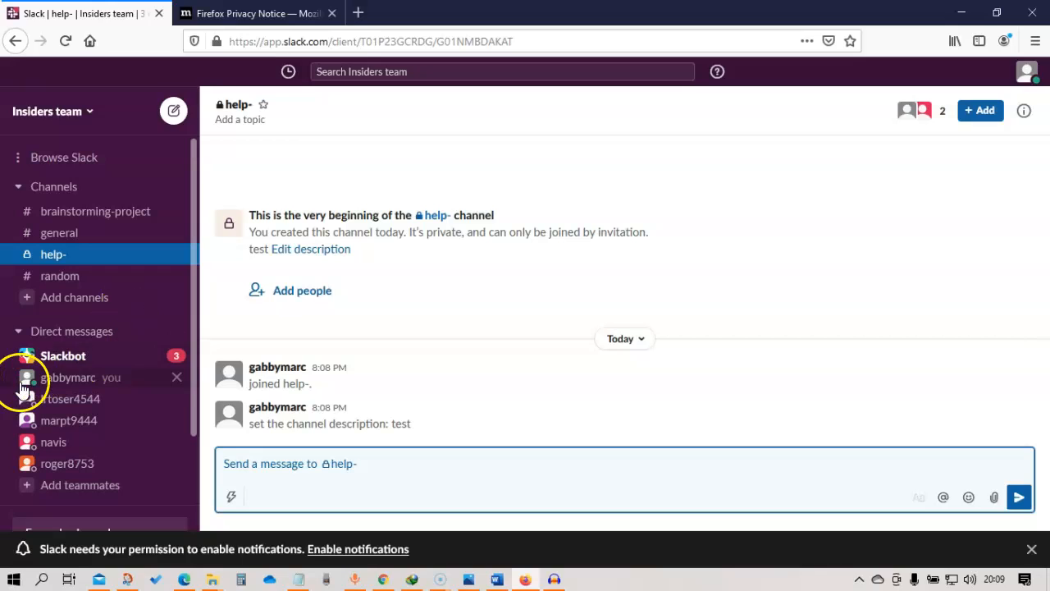
pyautogui.click(79, 382)
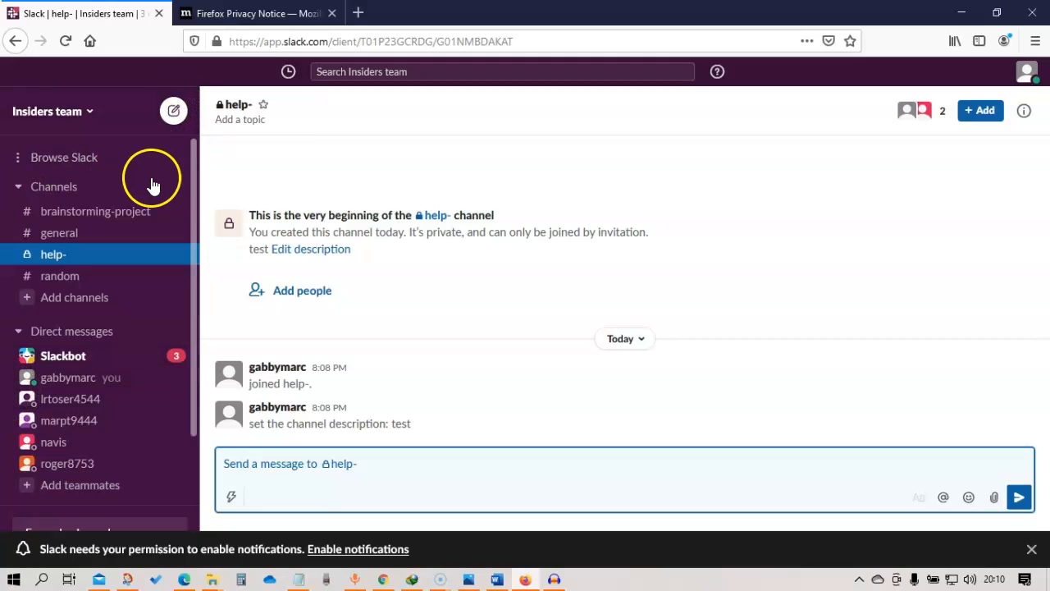
pyautogui.click(107, 212)
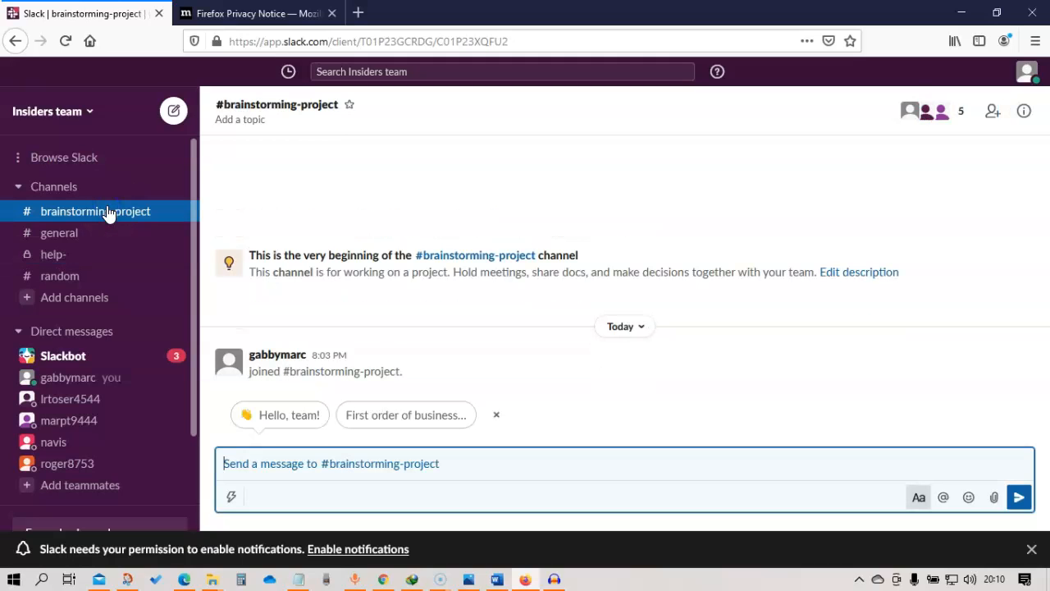
# Open a blank New message draft from the compose button beside the workspace name
pyautogui.click(174, 113)
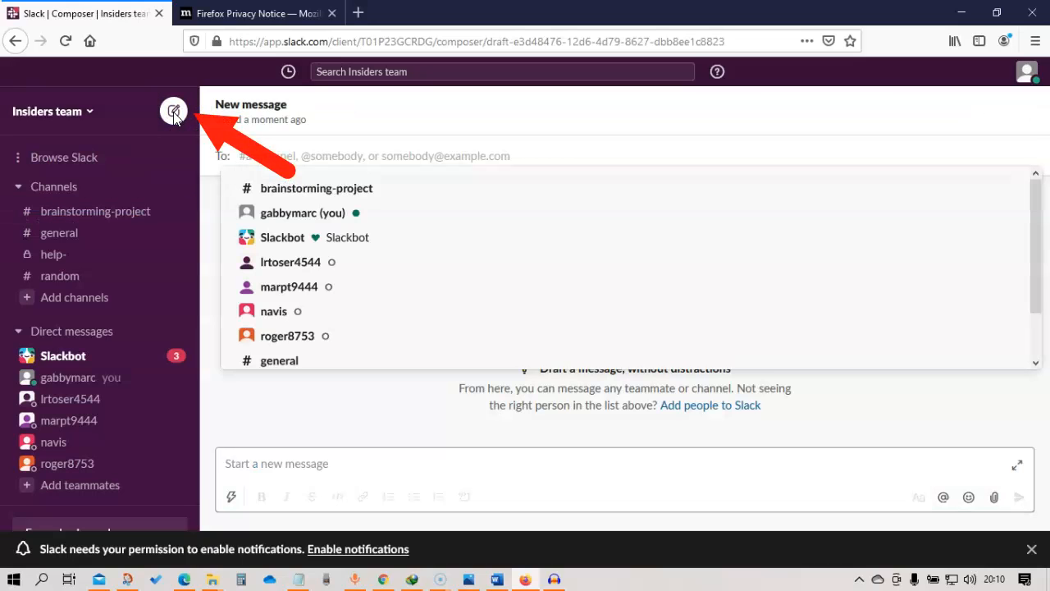
pyautogui.click(289, 156)
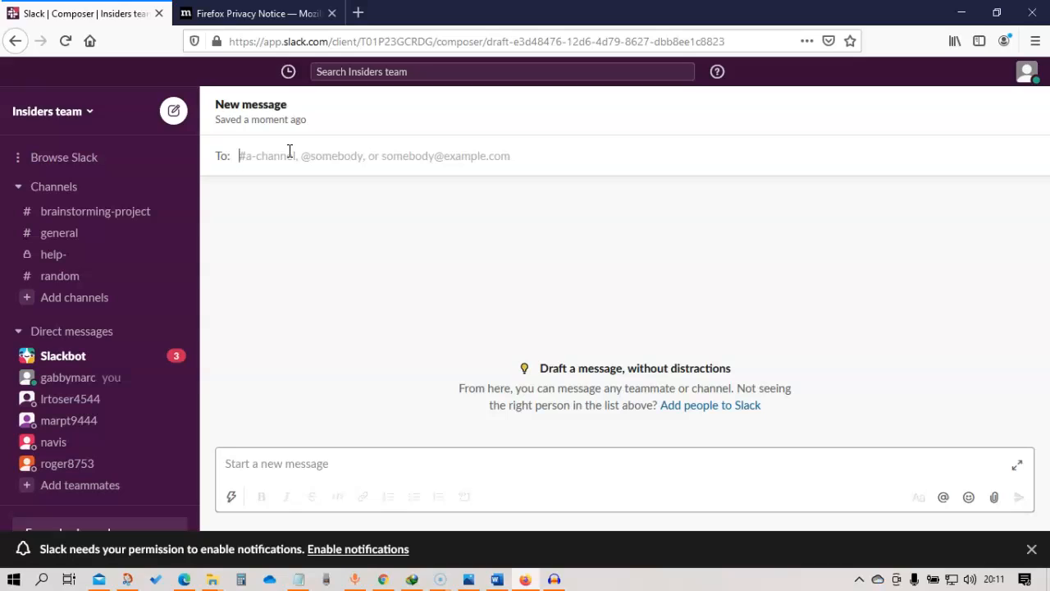
pyautogui.click(287, 165)
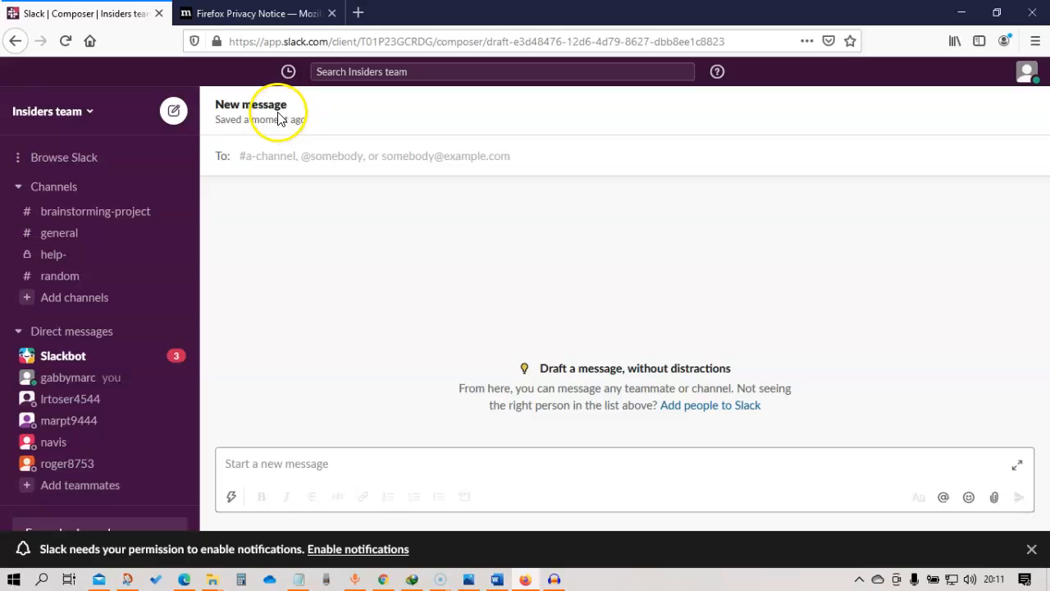
pyautogui.write('ros')
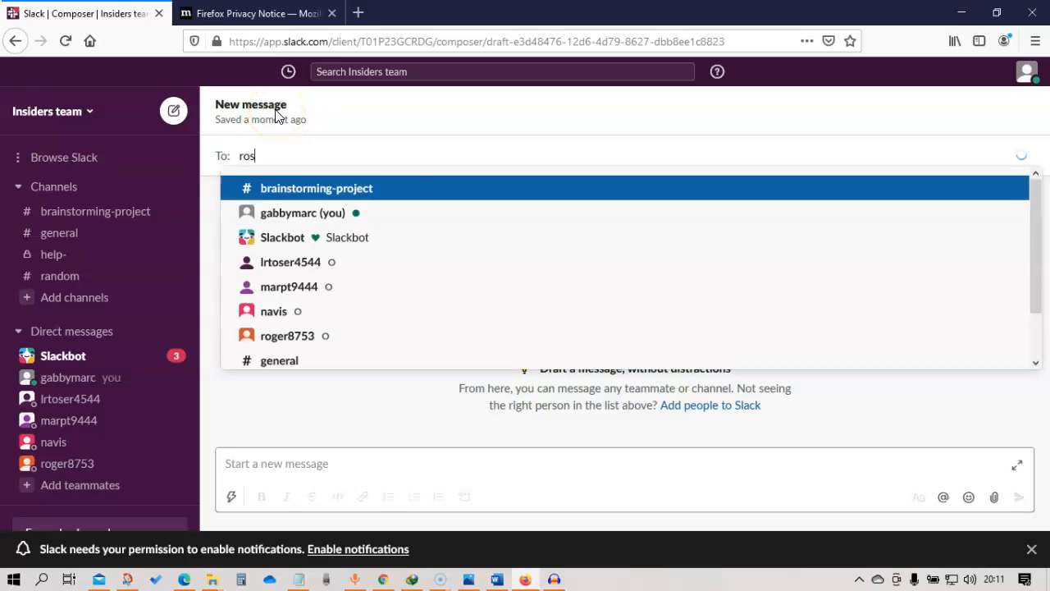
pyautogui.write('e')
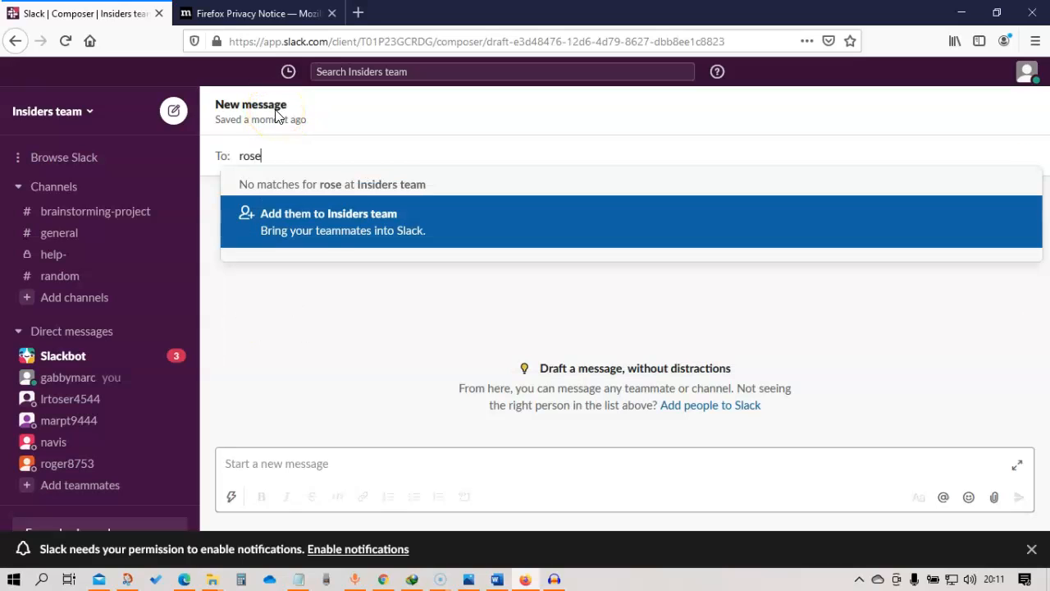
pyautogui.write('@')
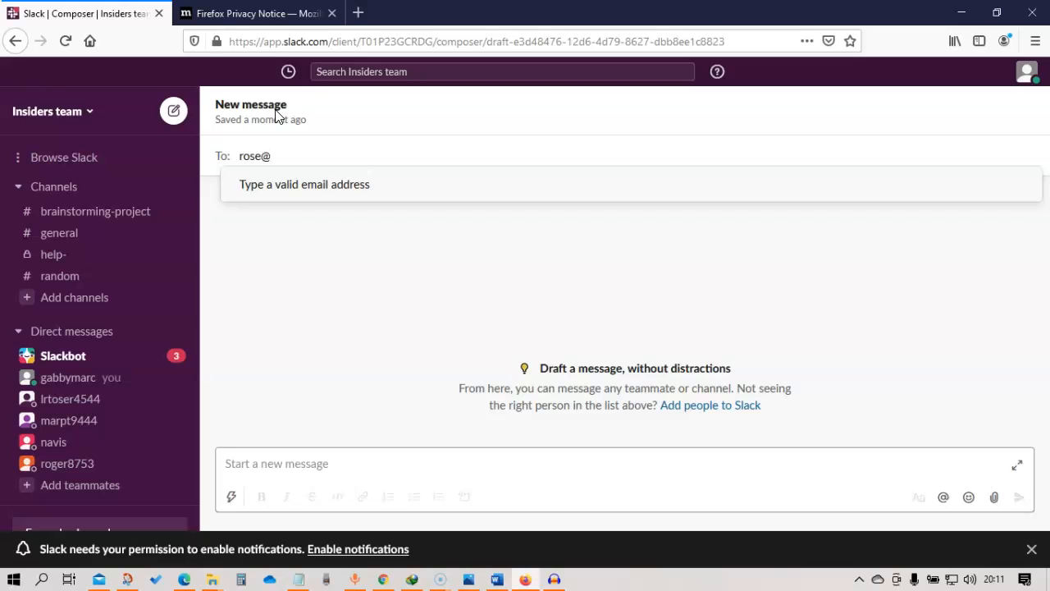
pyautogui.press('BackSpace')
pyautogui.press('BackSpace')
pyautogui.press('BackSpace')
pyautogui.press('BackSpace')
pyautogui.press('BackSpace')
pyautogui.write('ro')
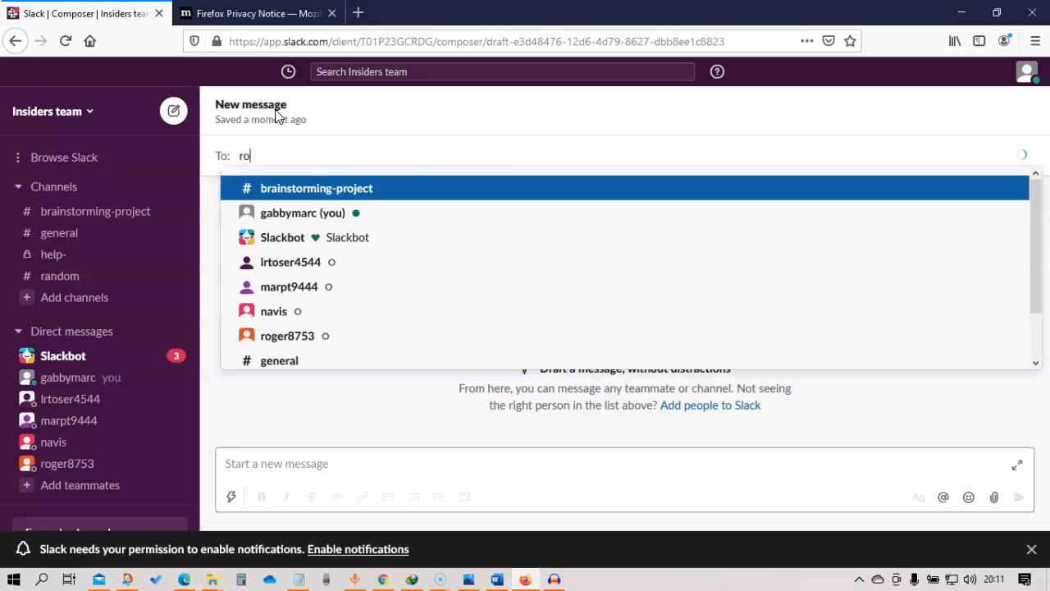
pyautogui.write('sa@m')
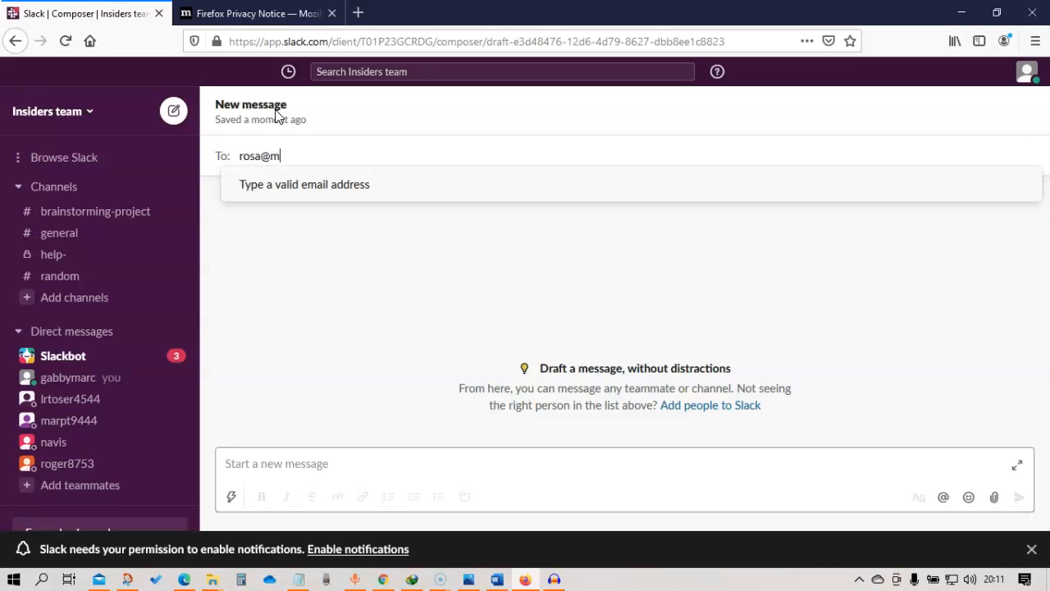
pyautogui.press('BackSpace')
pyautogui.press('BackSpace')
pyautogui.press('BackSpace')
pyautogui.press('BackSpace')
pyautogui.press('BackSpace')
pyautogui.press('BackSpace')
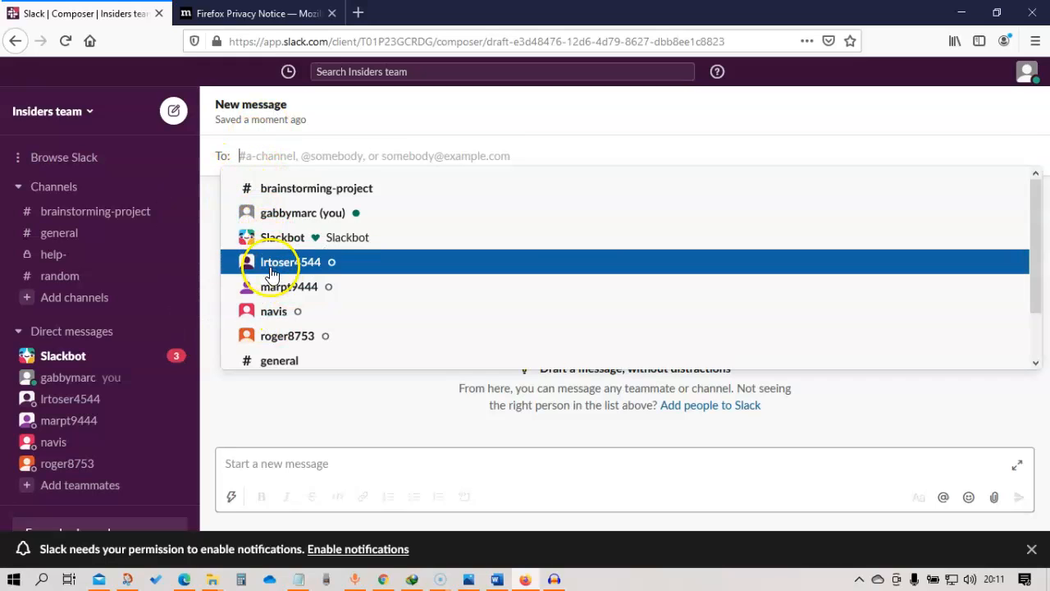
pyautogui.click(281, 316)
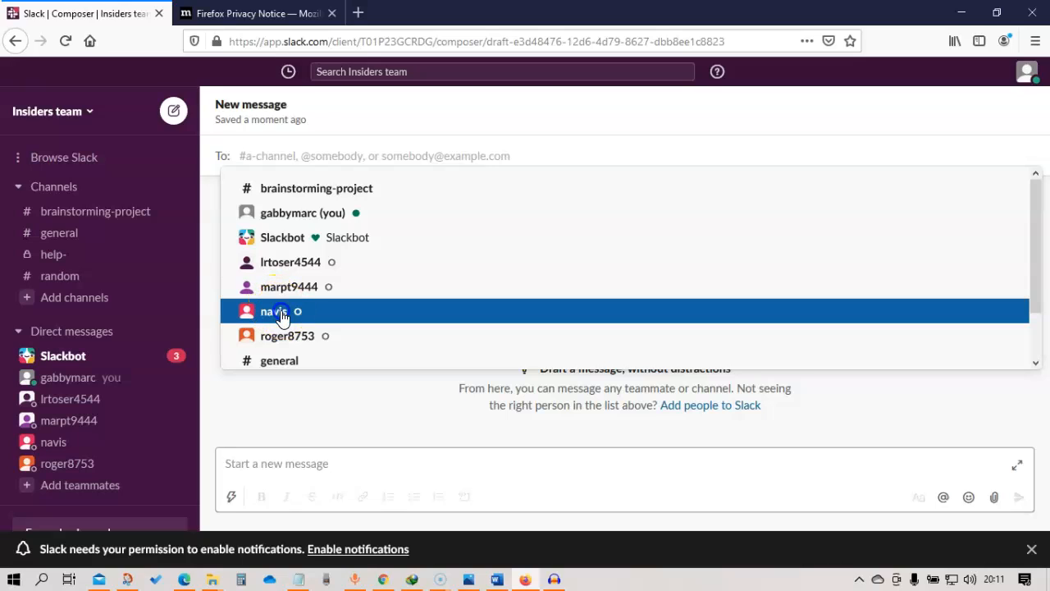
pyautogui.click(320, 152)
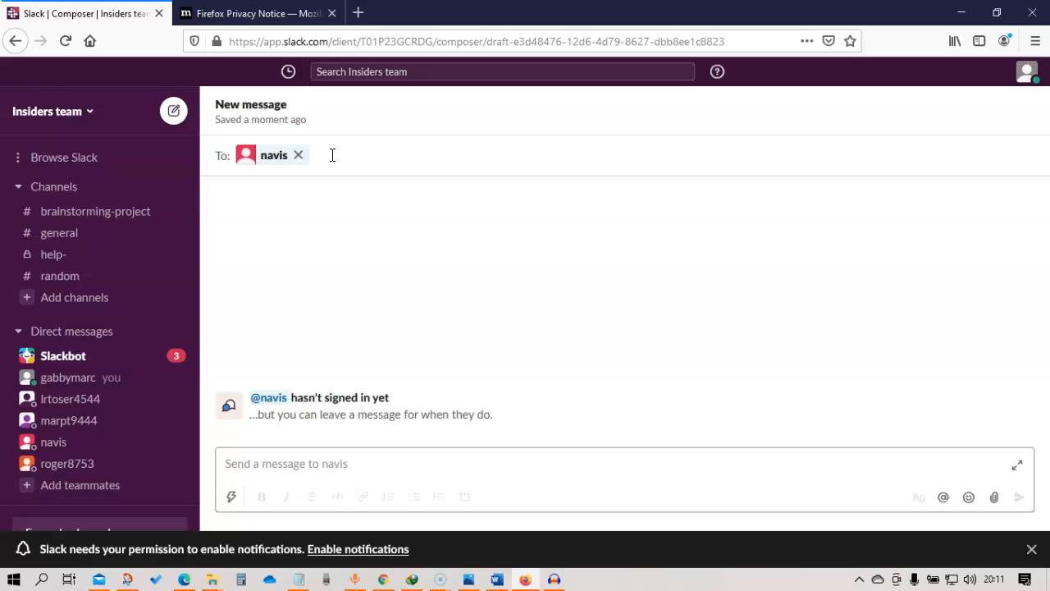
pyautogui.write('r')
pyautogui.click(330, 185)
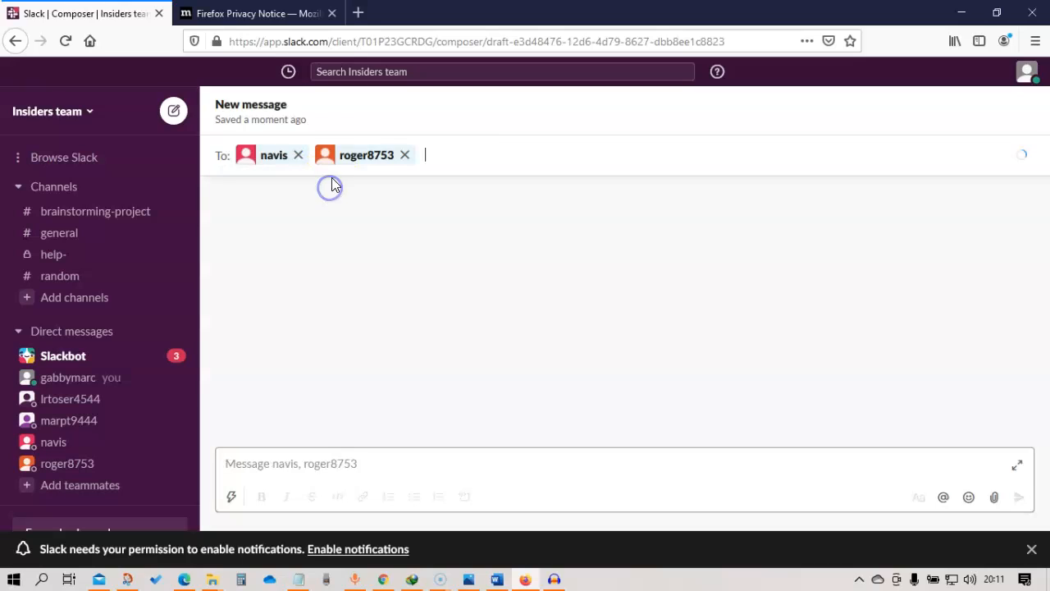
pyautogui.click(425, 157)
pyautogui.write('ye')
pyautogui.click(463, 156)
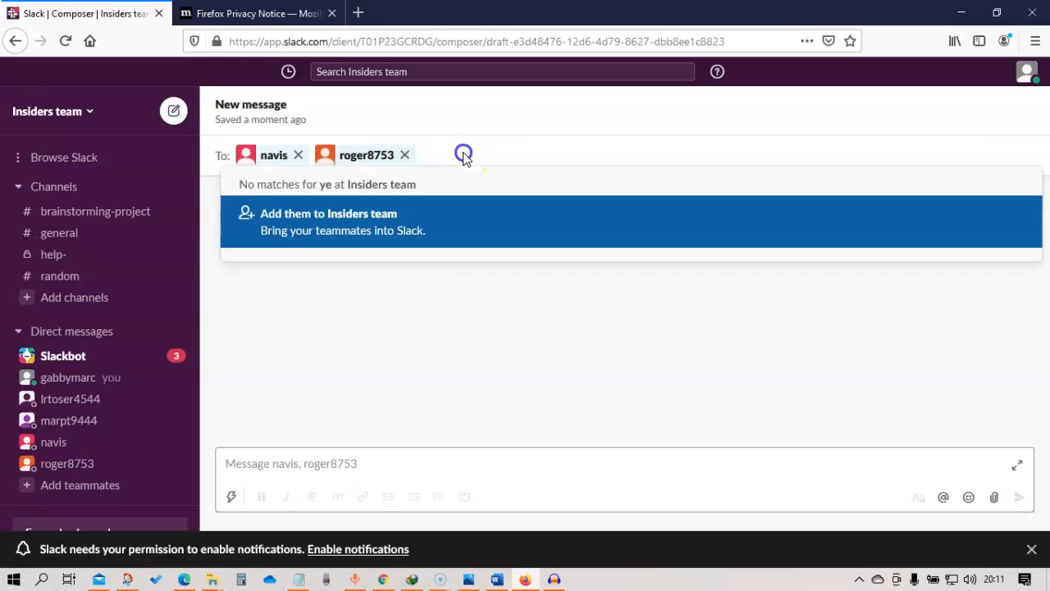
pyautogui.press('BackSpace')
pyautogui.press('BackSpace')
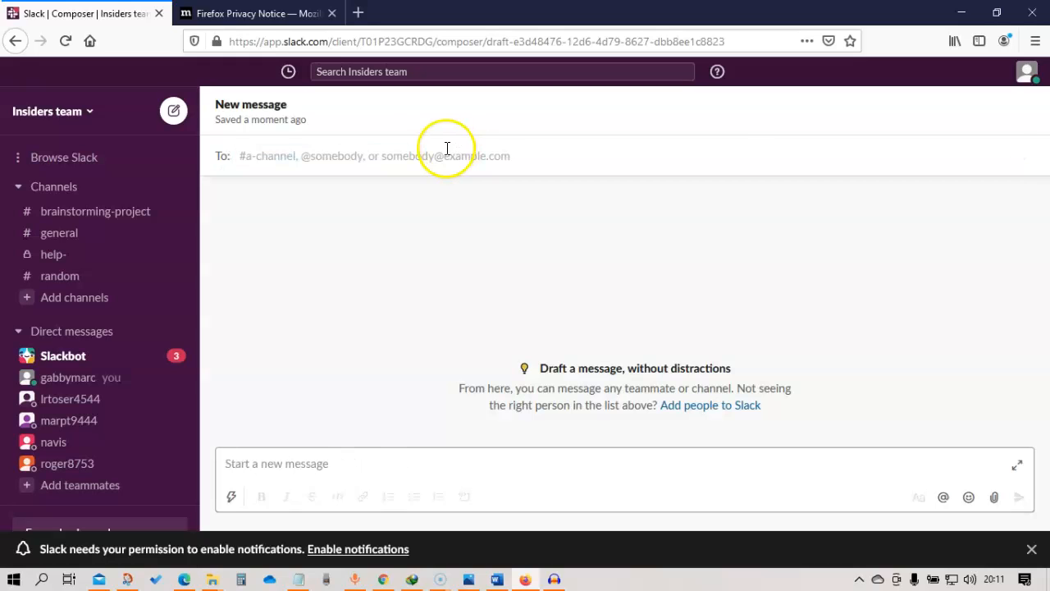
pyautogui.click(342, 160)
# Open #brainstorming-project and put the cursor in its message box
pyautogui.click(83, 214)
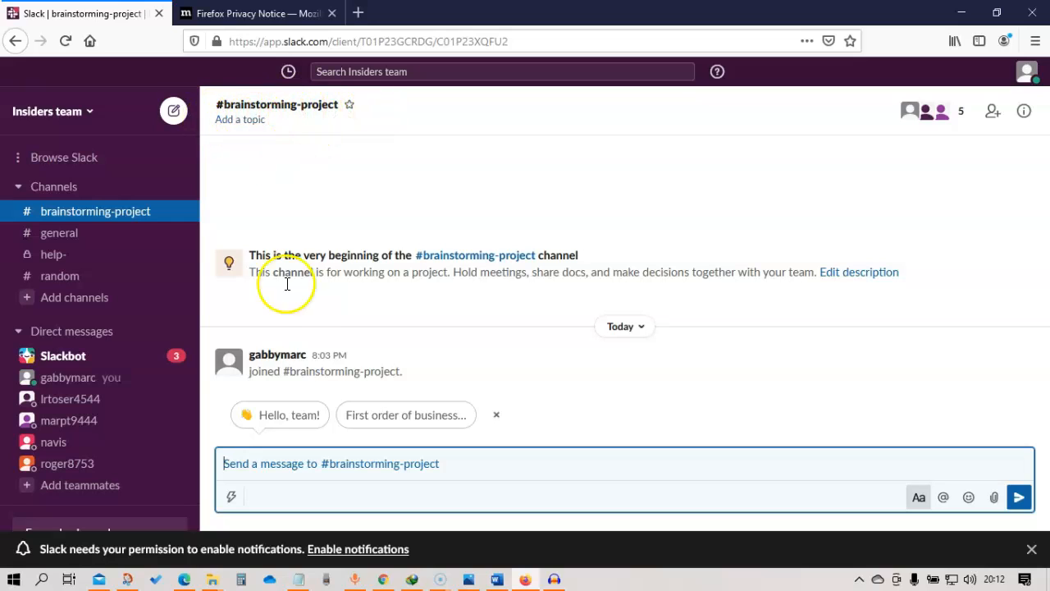
pyautogui.click(321, 495)
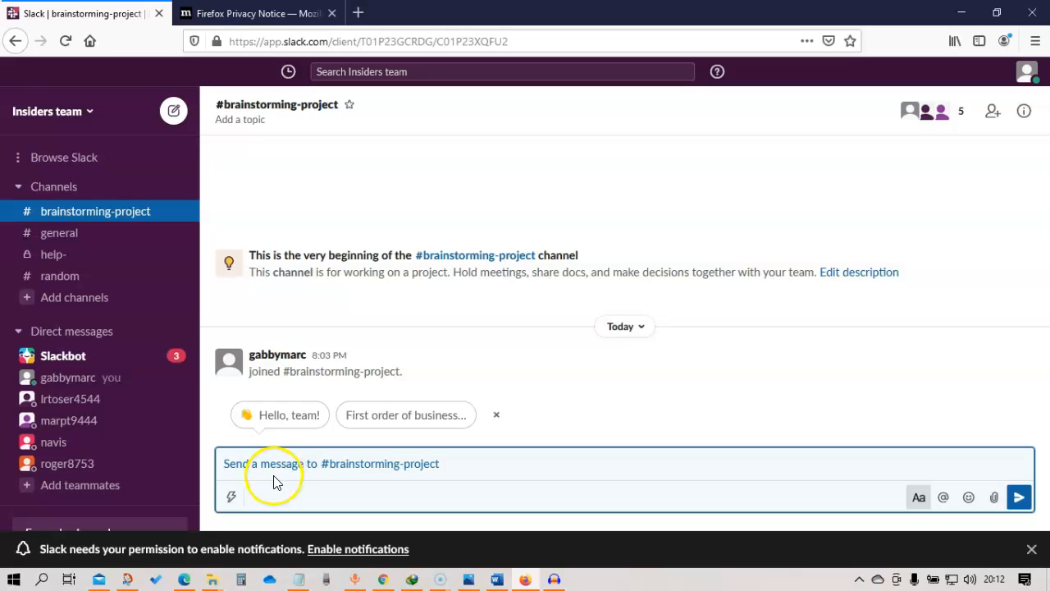
# Type 'hi everyone i have just sent the proposal, please read and forward your inputs.', fixing typos
pyautogui.write('hi')
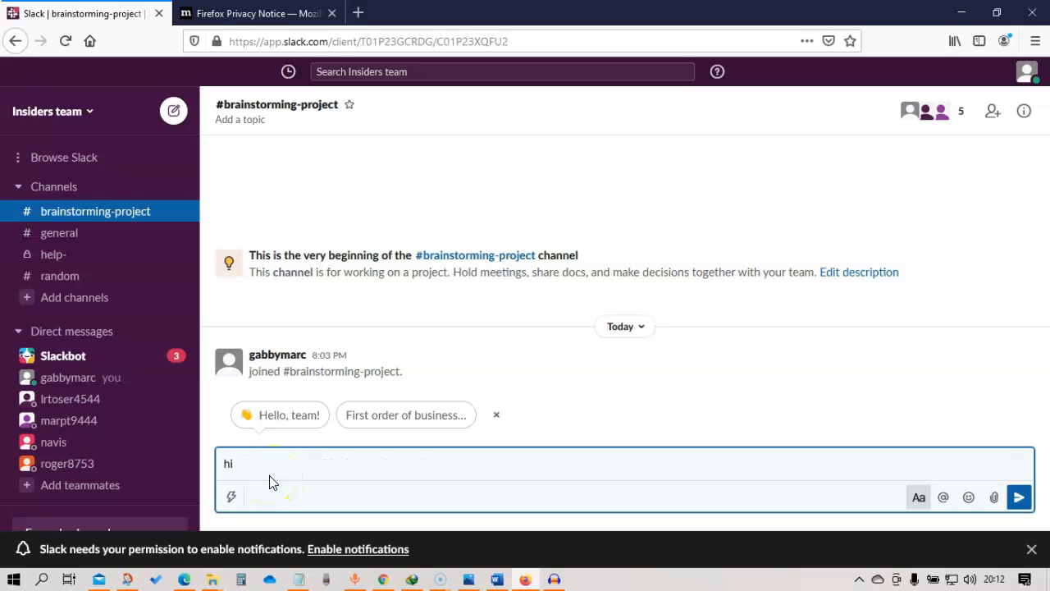
pyautogui.press('BackSpace')
pyautogui.press('BackSpace')
pyautogui.write('hi ')
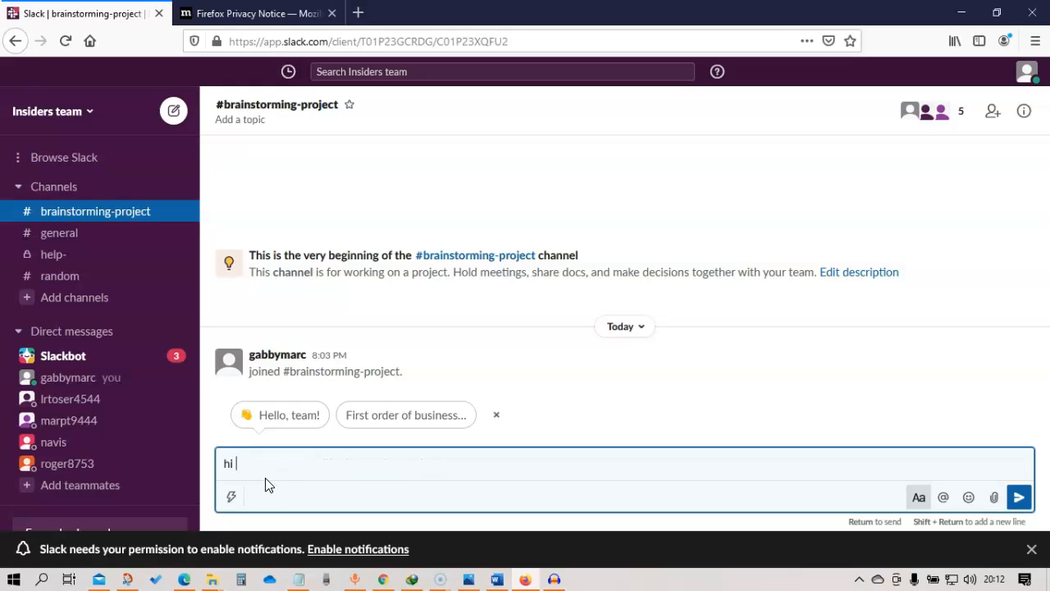
pyautogui.write('eve')
pyautogui.write('send')
pyautogui.click(255, 494)
pyautogui.press('BackSpace')
pyautogui.write('t the')
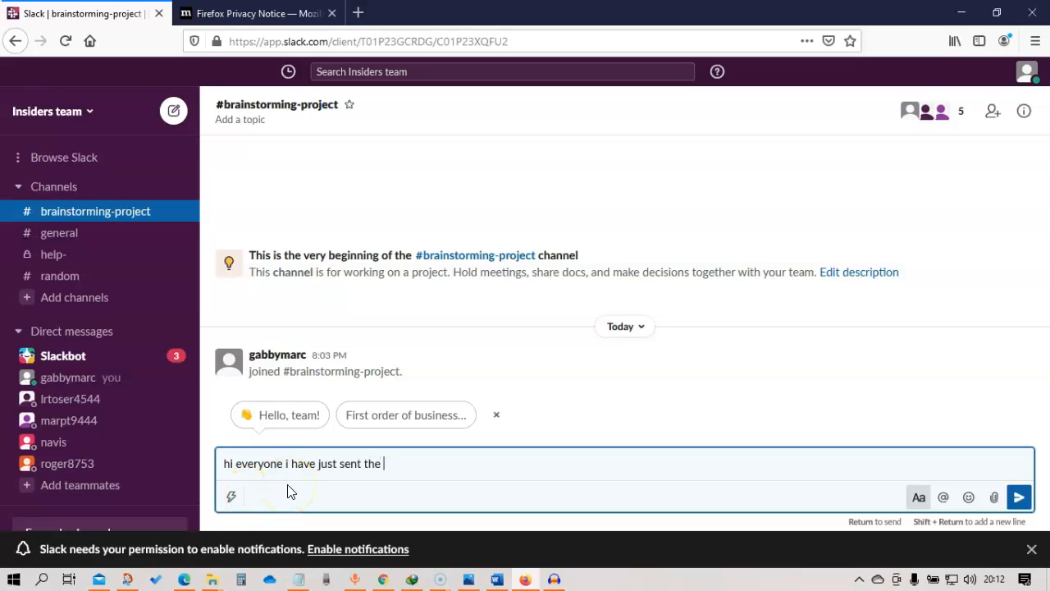
pyautogui.write(' proposal, please')
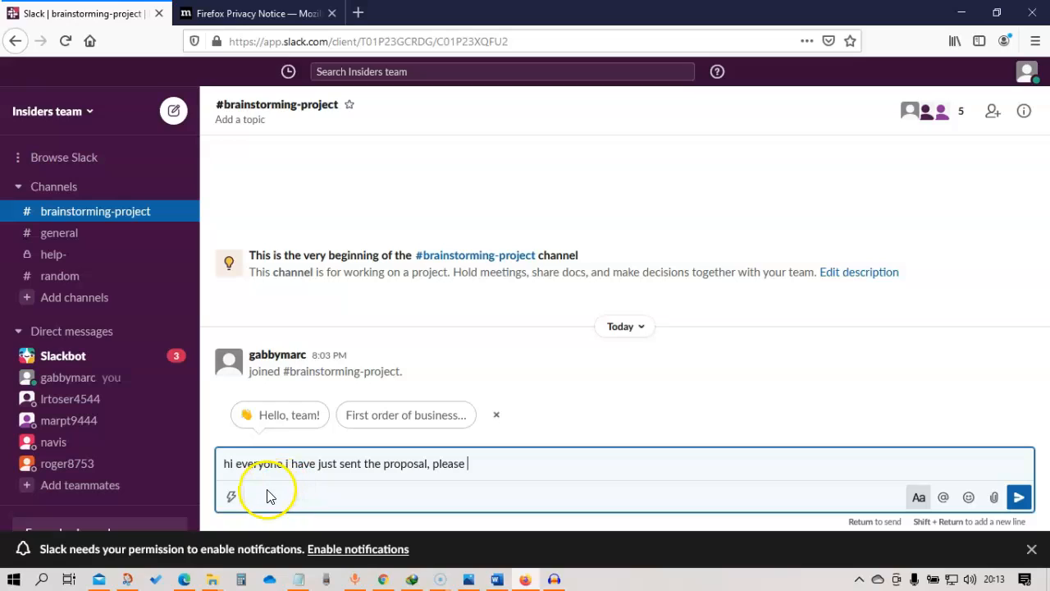
pyautogui.write('read a')
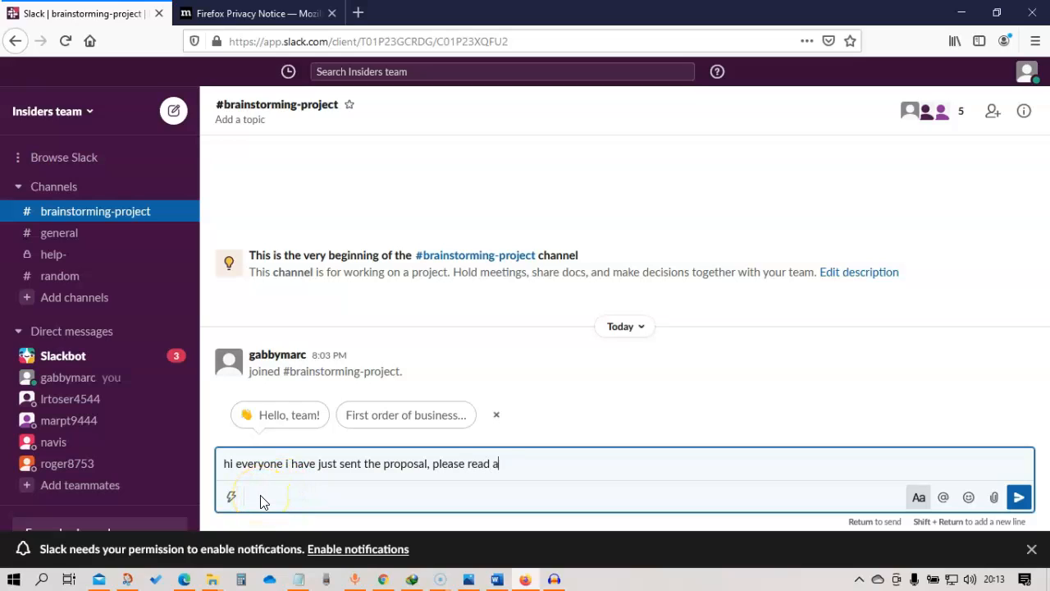
pyautogui.write('nd forward your inputs.')
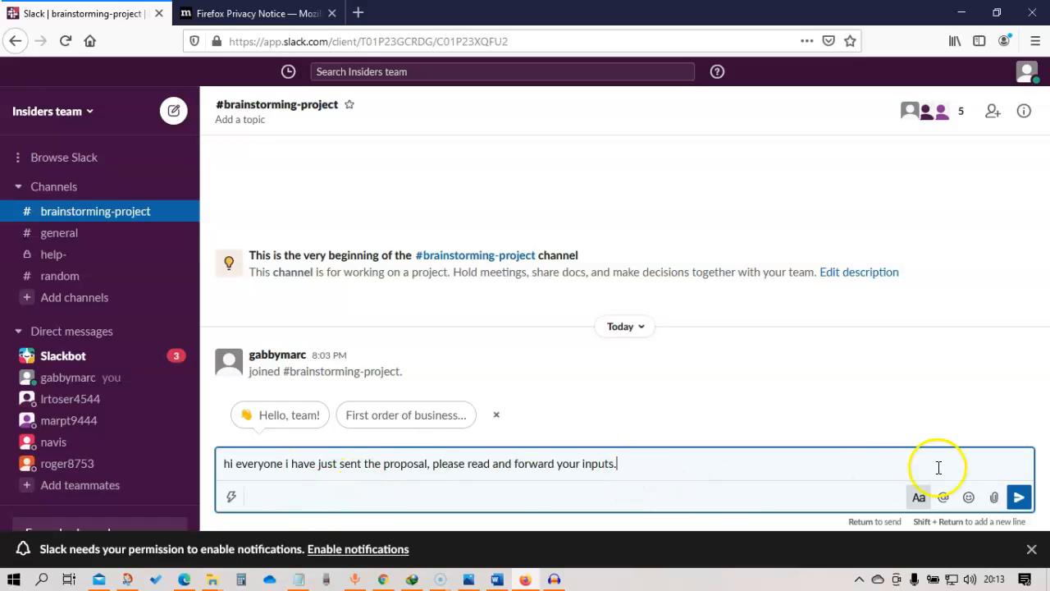
# Attach the Sheets file from the Desktop and send the proposal message
pyautogui.click(996, 498)
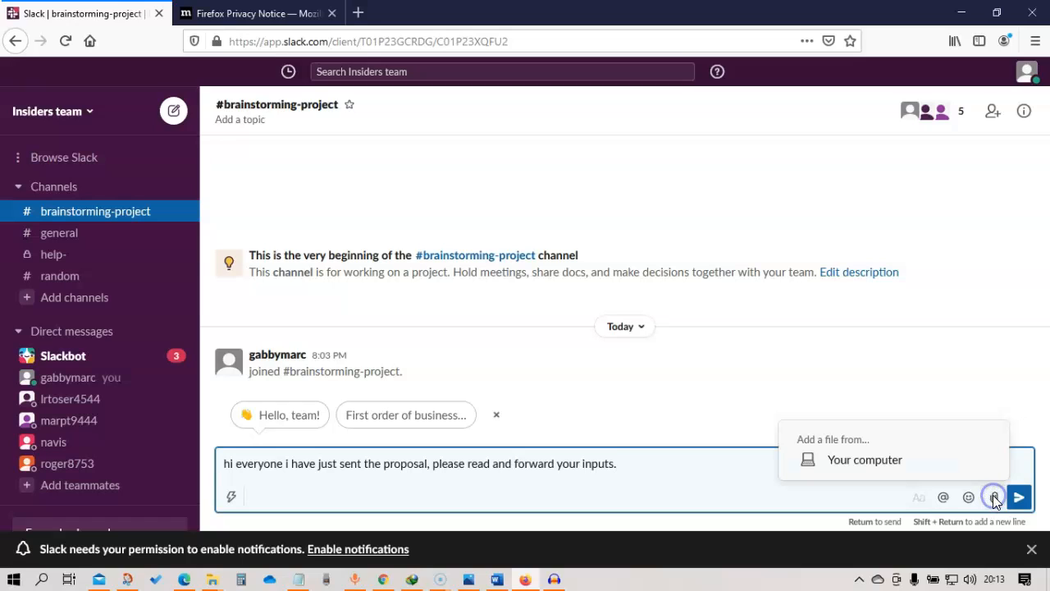
pyautogui.click(907, 463)
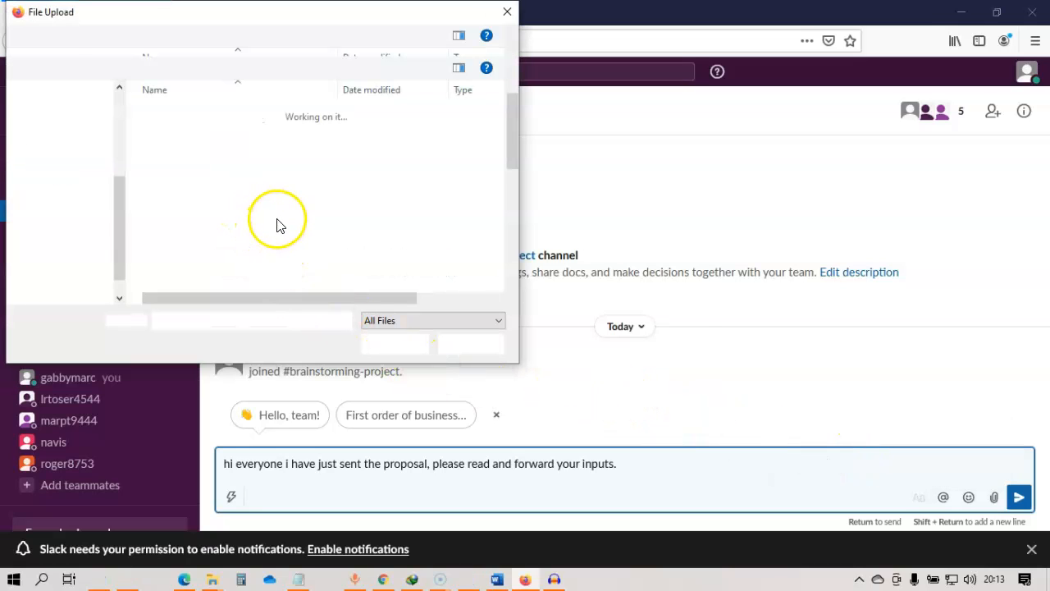
pyautogui.scroll(-3, 256, 218)
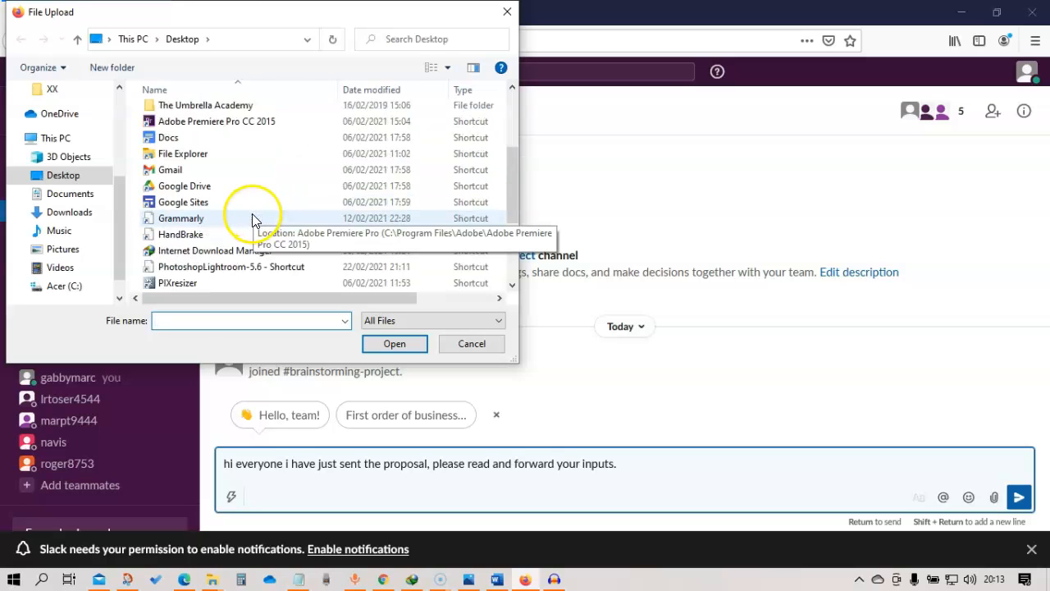
pyautogui.scroll(-3, 250, 220)
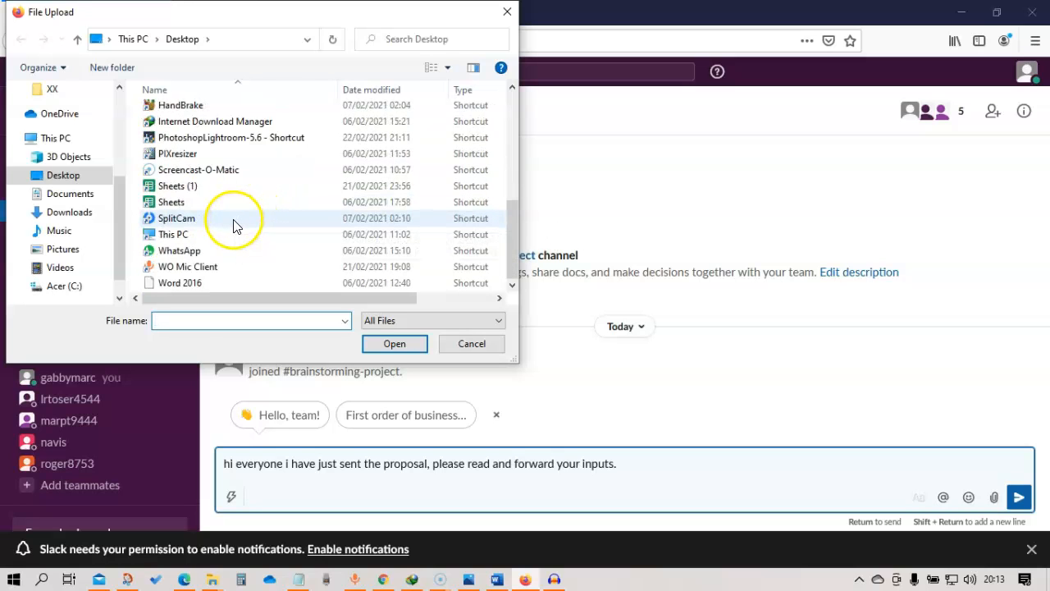
pyautogui.doubleClick(176, 205)
pyautogui.click(567, 454)
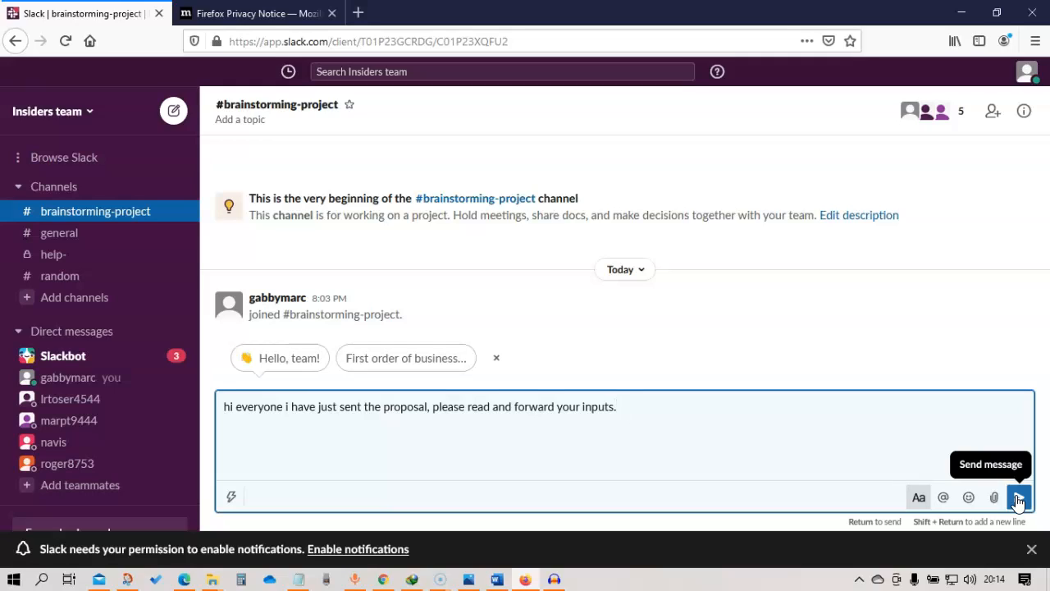
pyautogui.click(1018, 498)
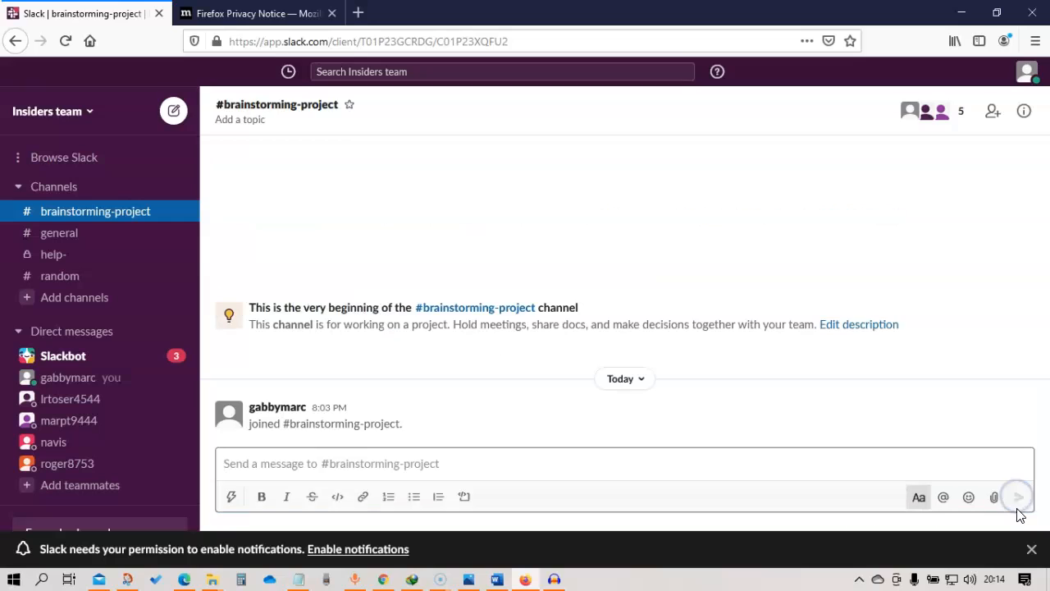
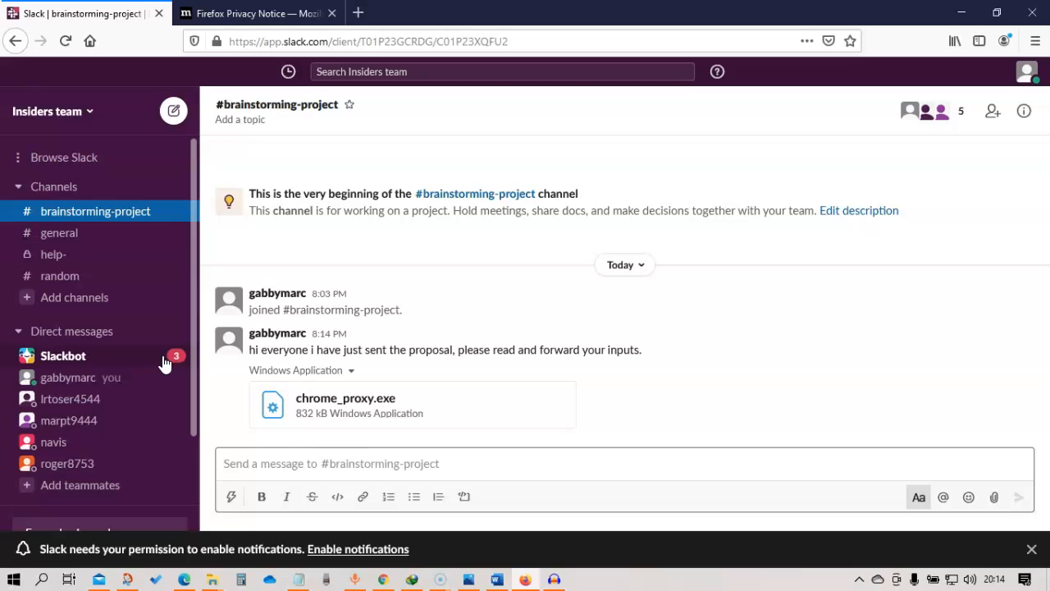
# Open the Slackbot direct message and scroll to its latest bounced-invitation notice
pyautogui.click(312, 462)
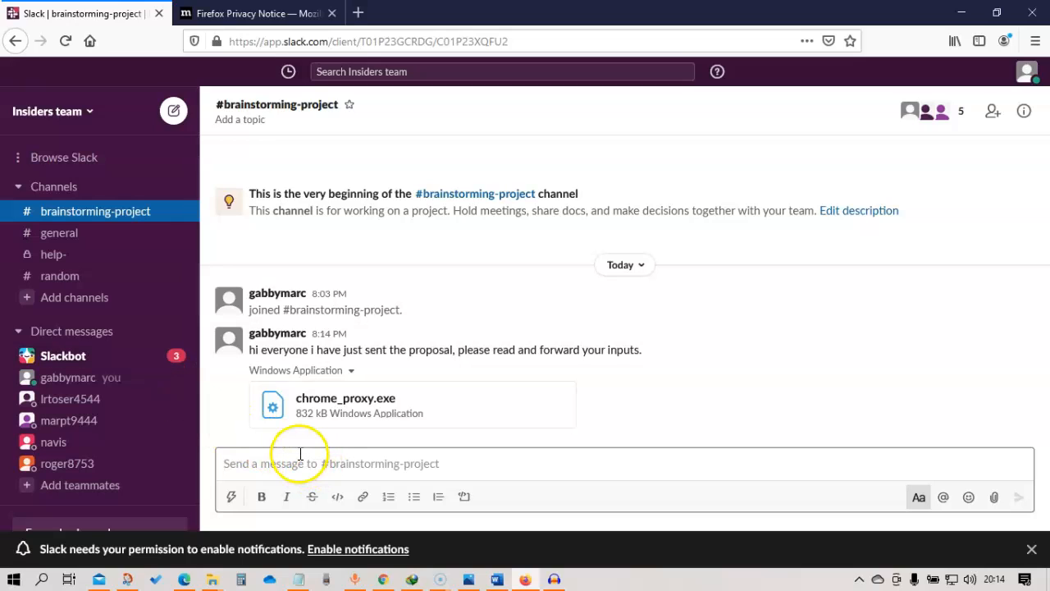
pyautogui.click(76, 357)
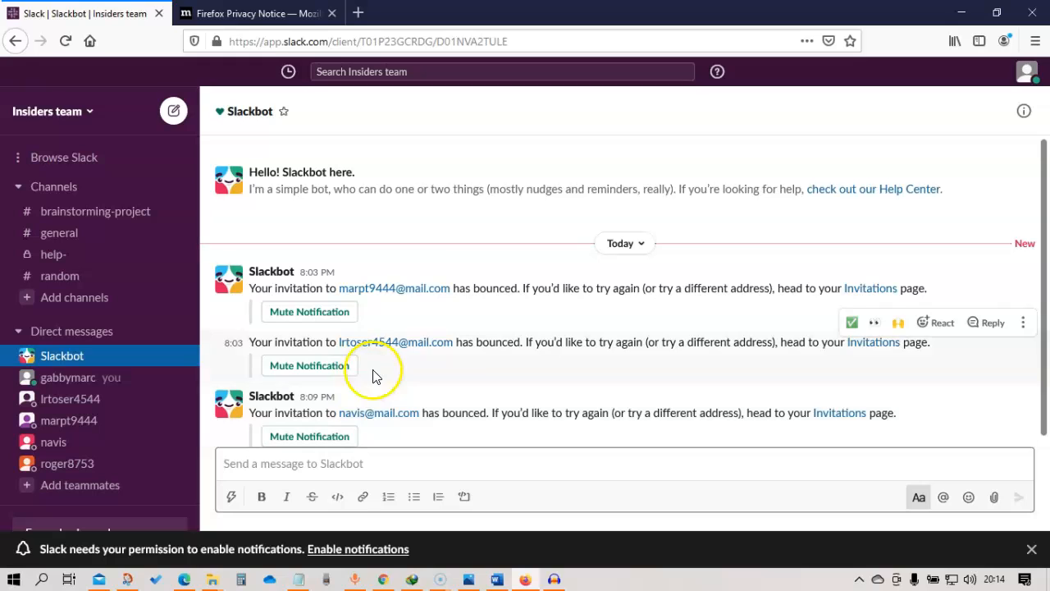
pyautogui.scroll(-1, 379, 371)
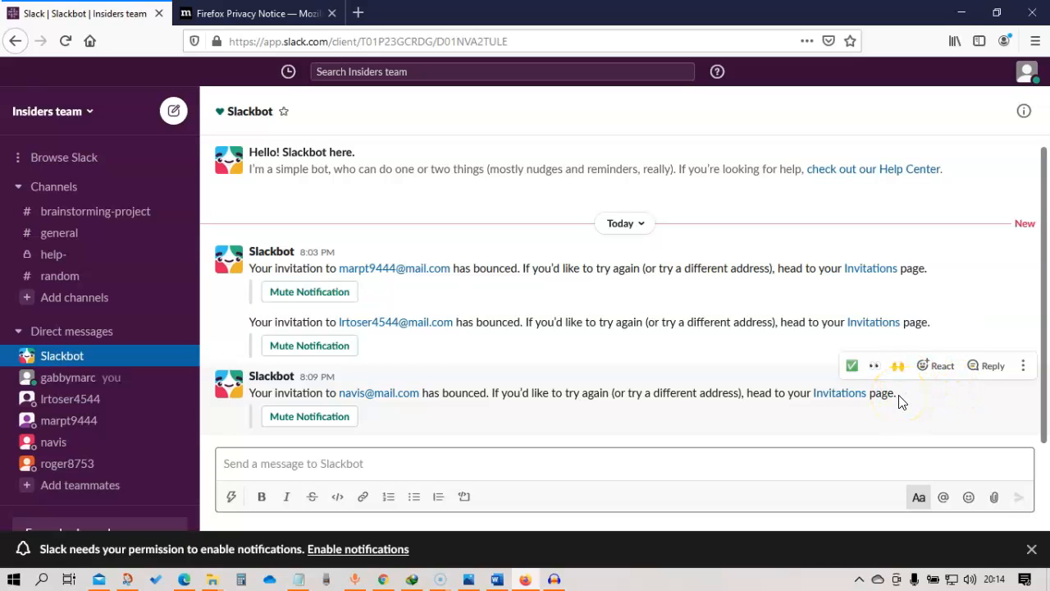
# Add a ✅ completed-check reaction to the 8:09 PM bounced-invitation message
pyautogui.click(854, 370)
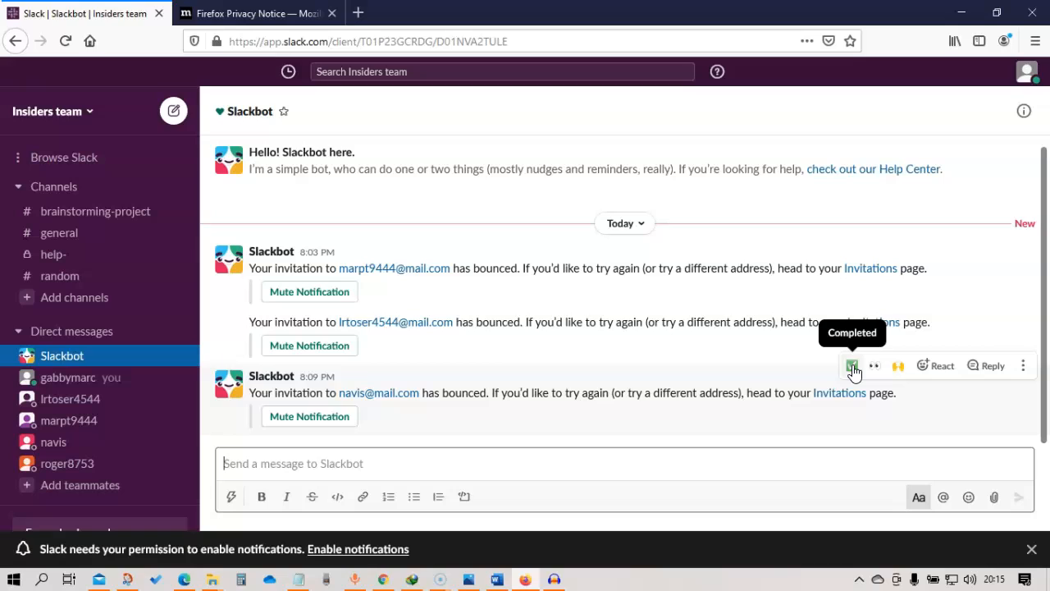
pyautogui.click(852, 368)
pyautogui.click(854, 367)
pyautogui.click(853, 371)
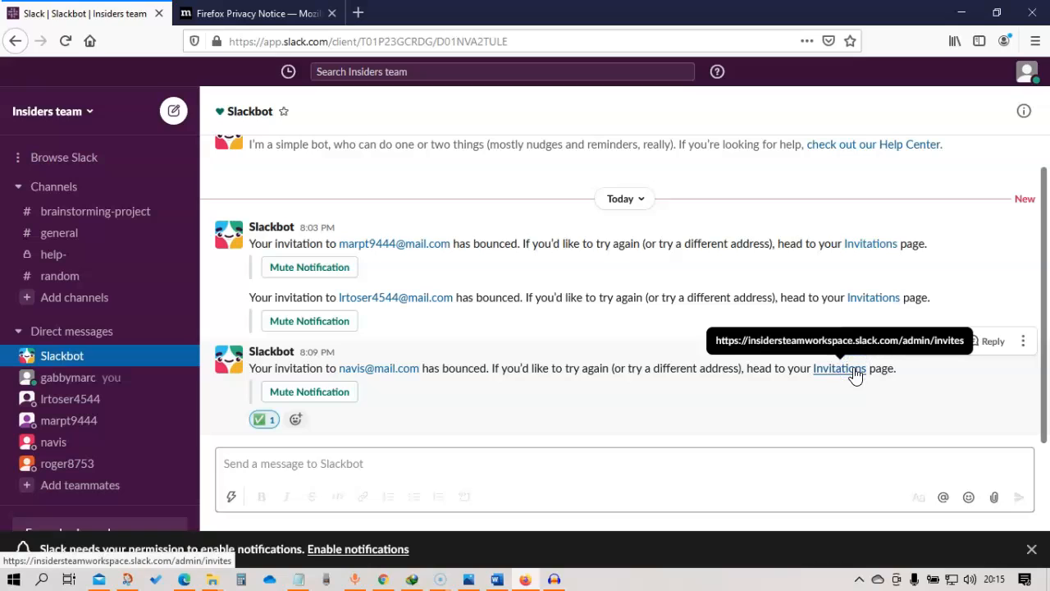
pyautogui.click(715, 419)
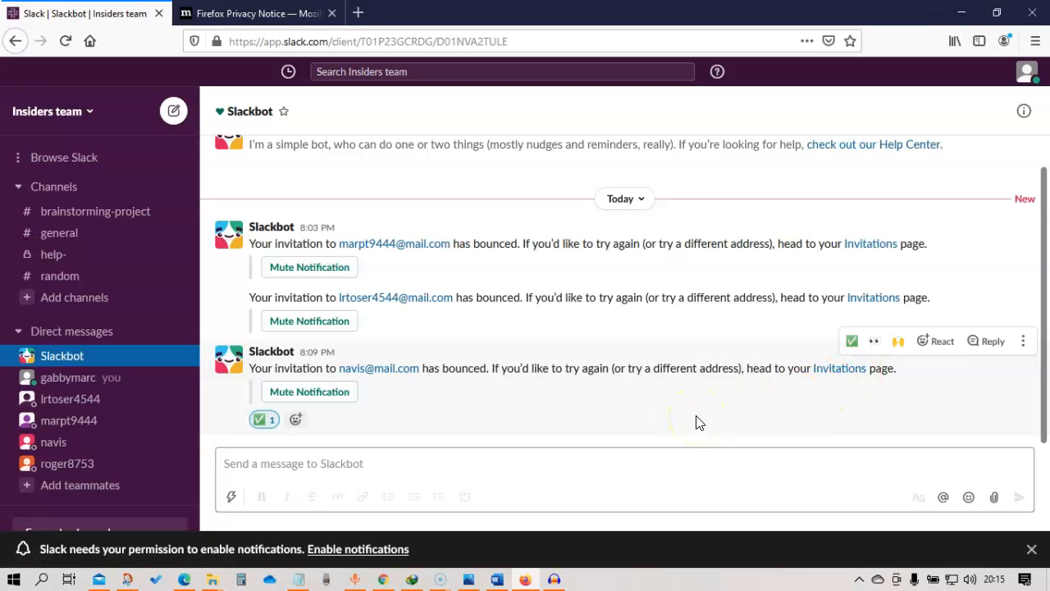
# React to the 8:09 PM Slackbot notice with 👀 and 🙌
pyautogui.click(874, 341)
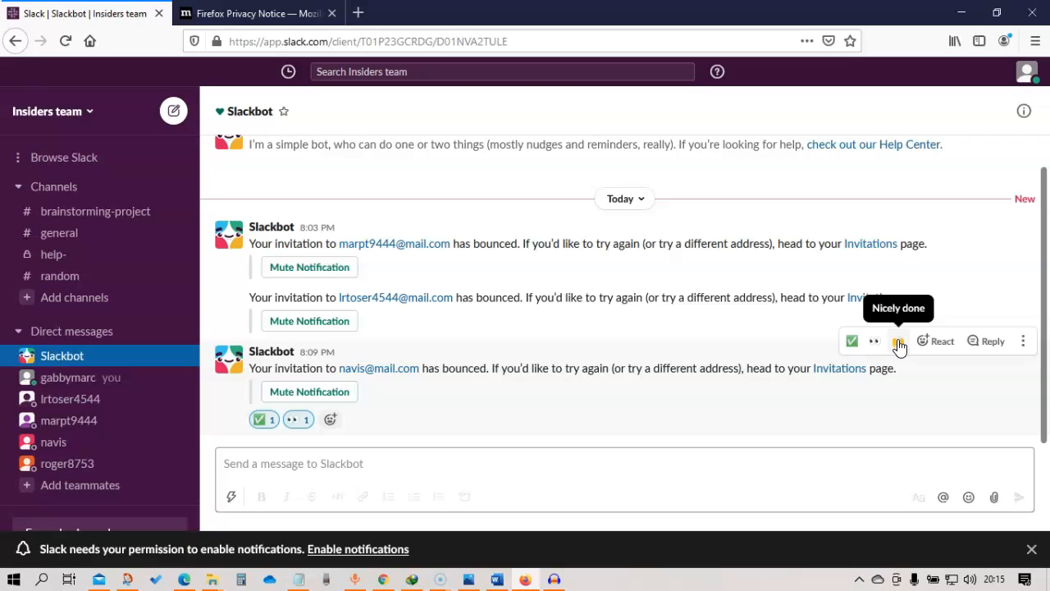
pyautogui.click(899, 345)
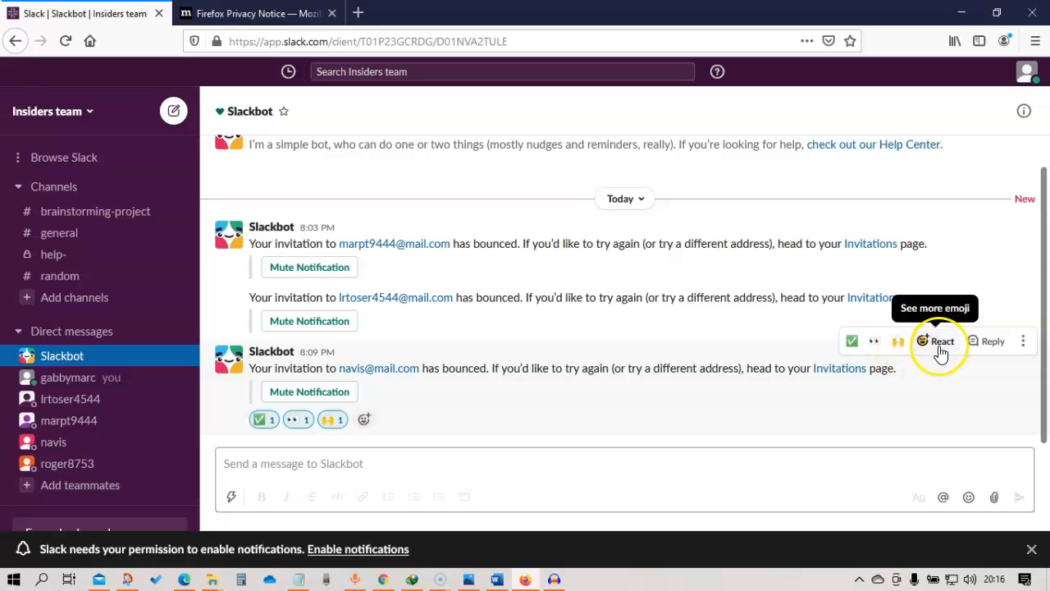
pyautogui.click(985, 343)
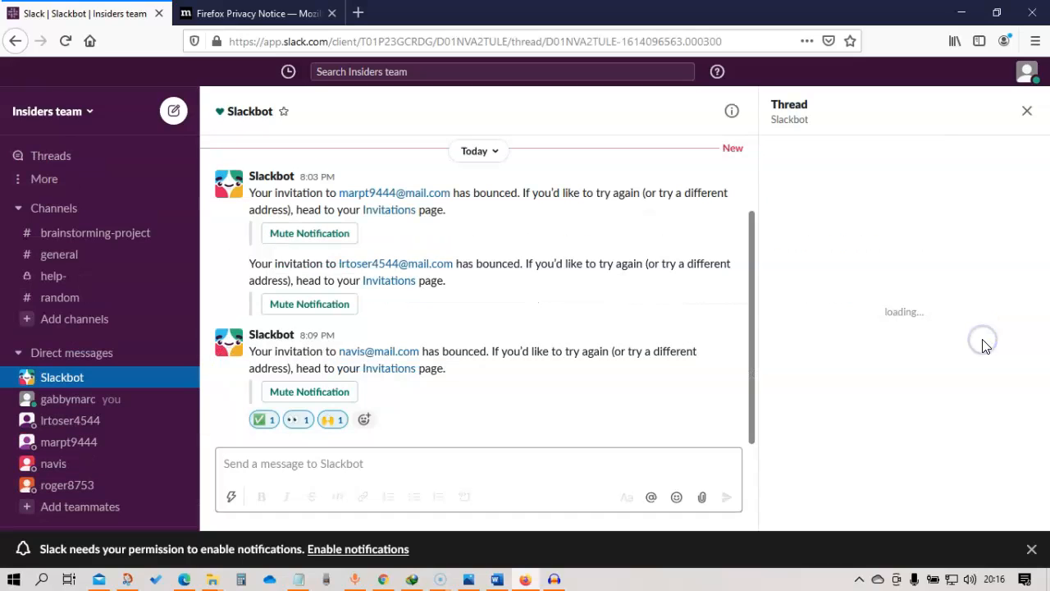
# Post 'Hi, these are great ideas' in the notice's thread, fixing typos
pyautogui.click(502, 454)
pyautogui.click(829, 311)
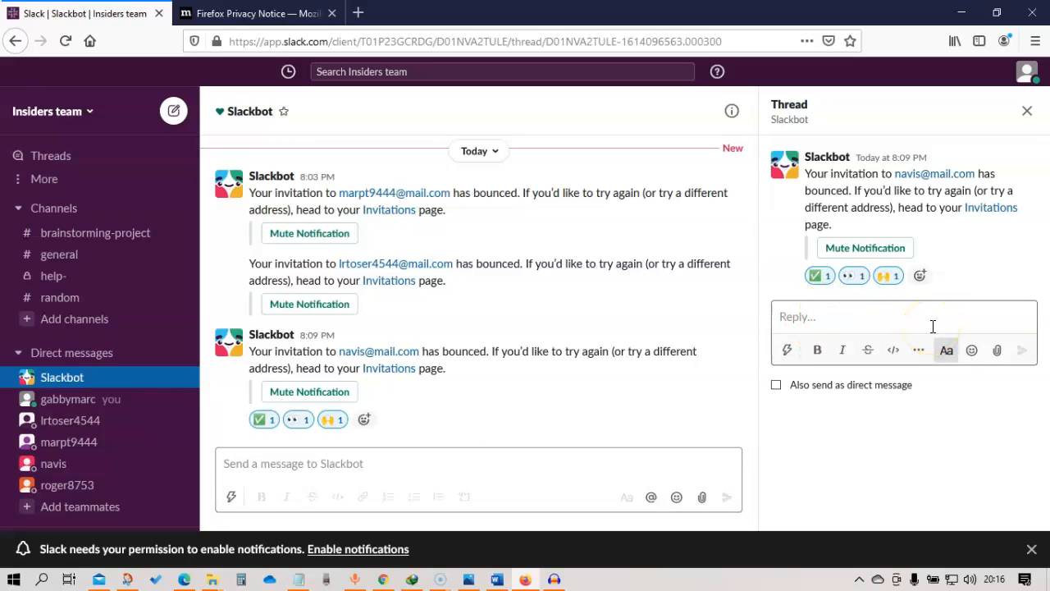
pyautogui.write('th')
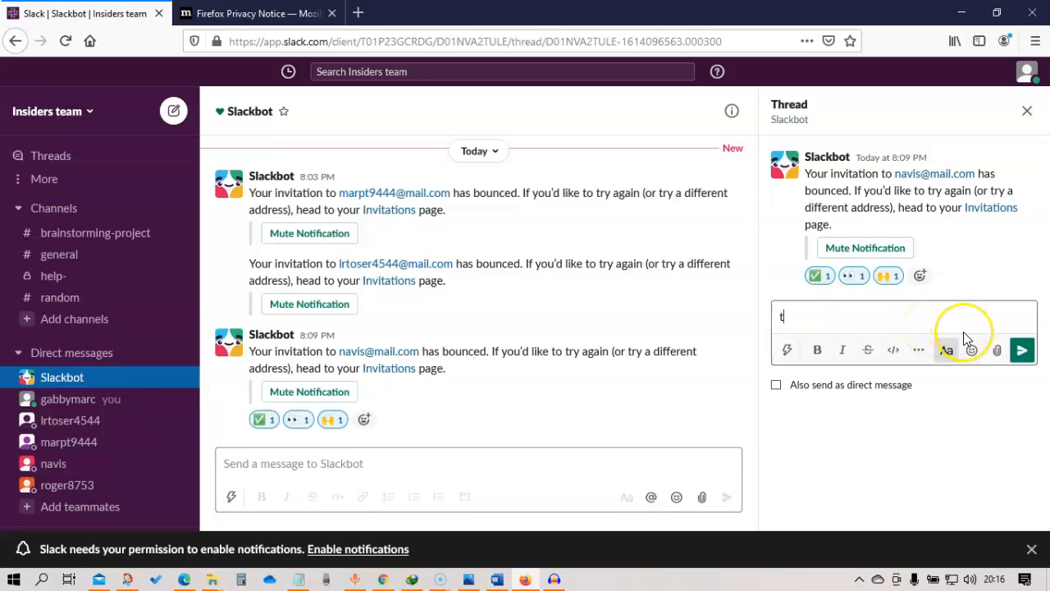
pyautogui.press('BackSpace')
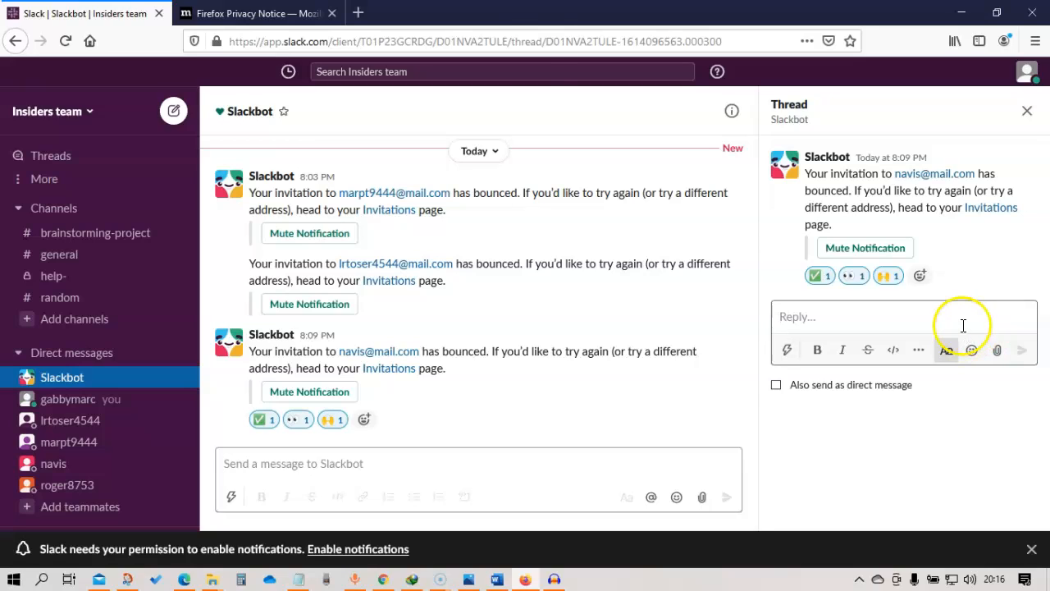
pyautogui.write('Hi, h')
pyautogui.press('BackSpace')
pyautogui.write('t')
pyautogui.click(983, 317)
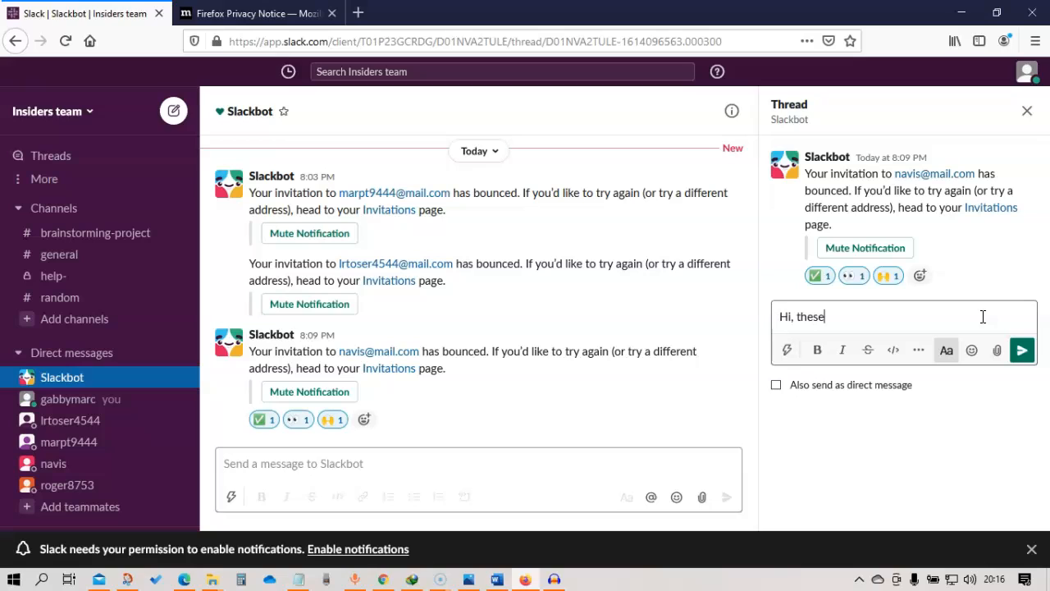
pyautogui.write('ese are great ideas')
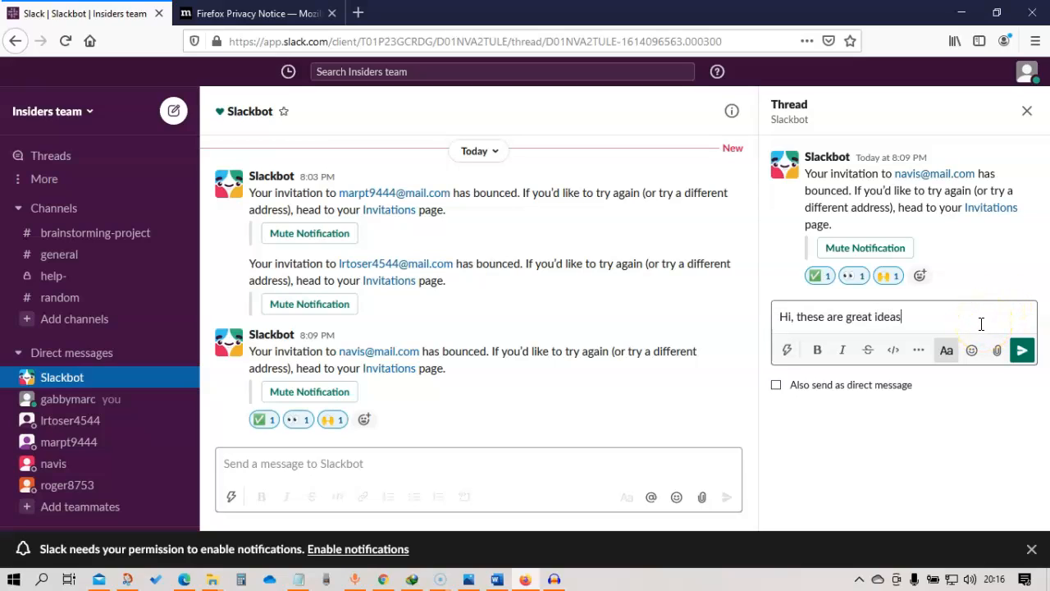
pyautogui.click(1023, 351)
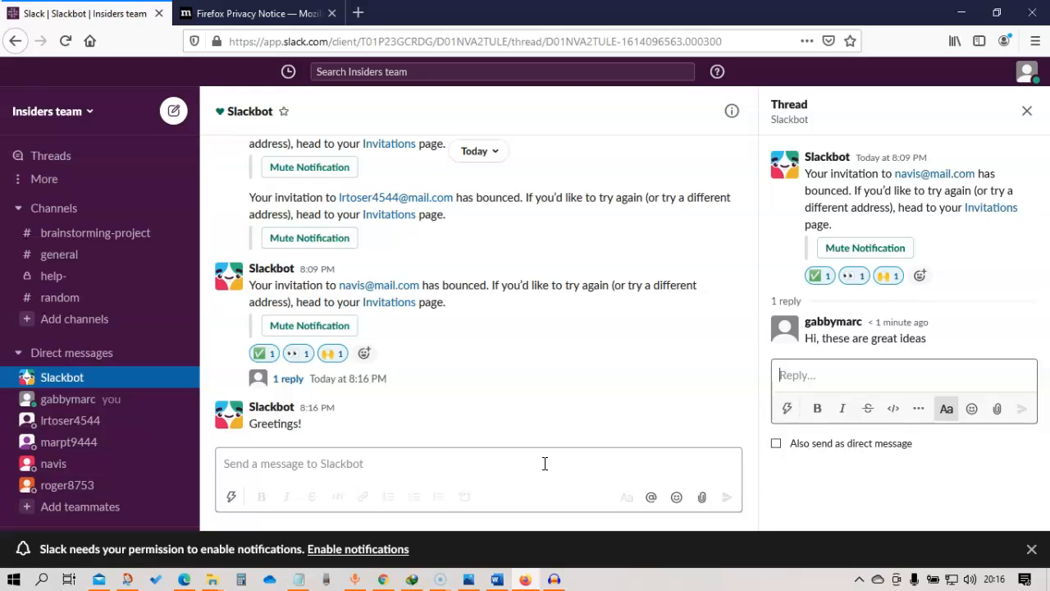
pyautogui.click(426, 468)
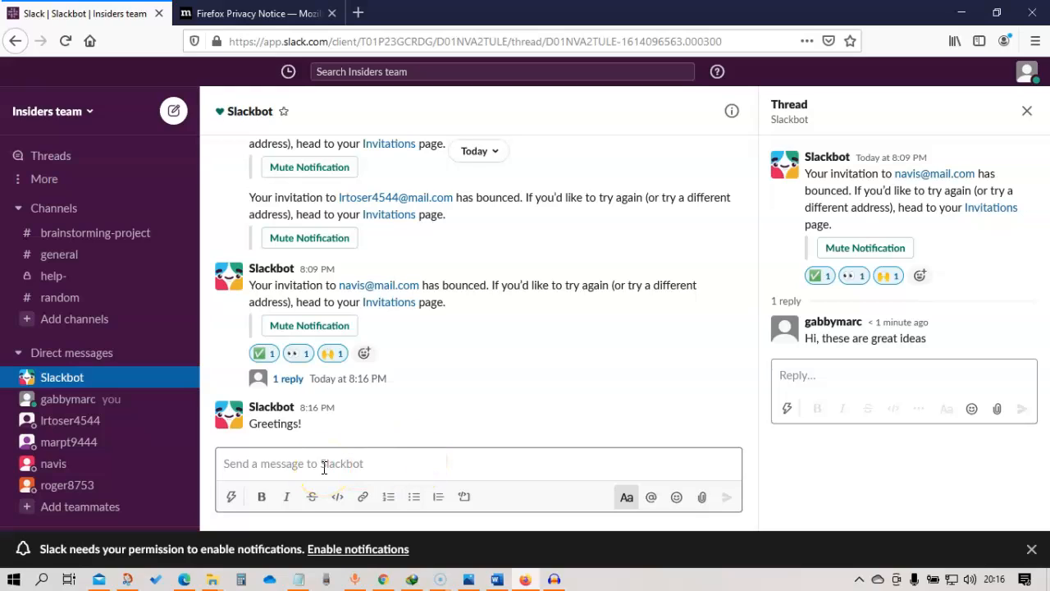
pyautogui.write('gggaaagaa')
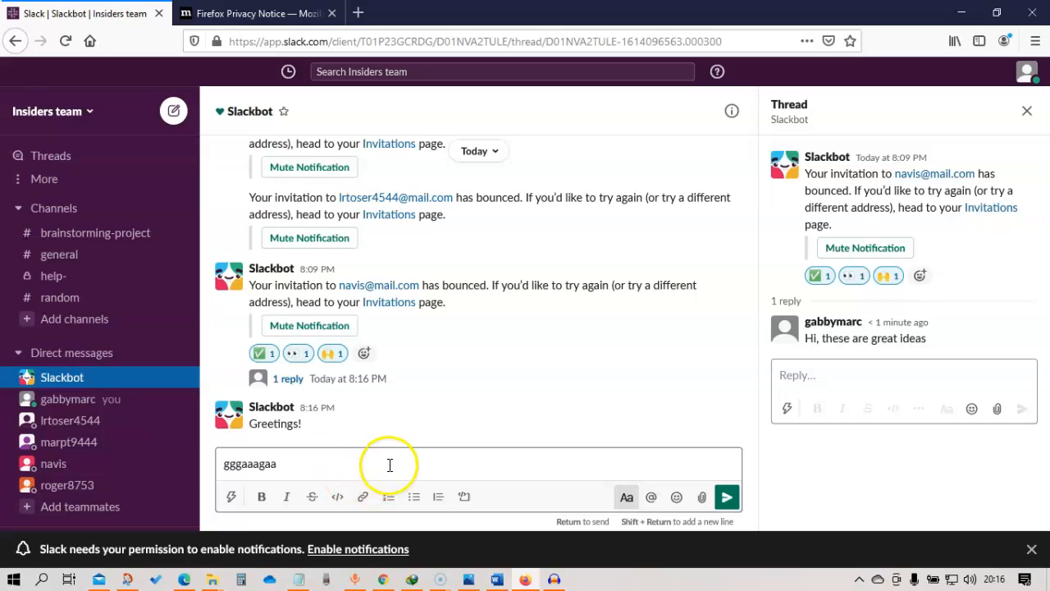
pyautogui.click(652, 498)
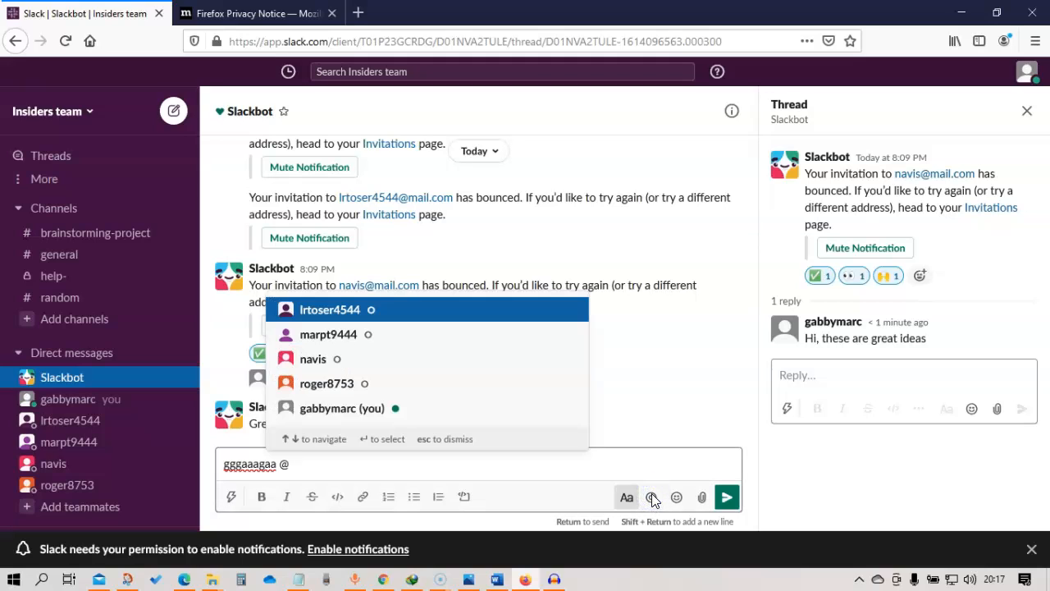
pyautogui.click(648, 498)
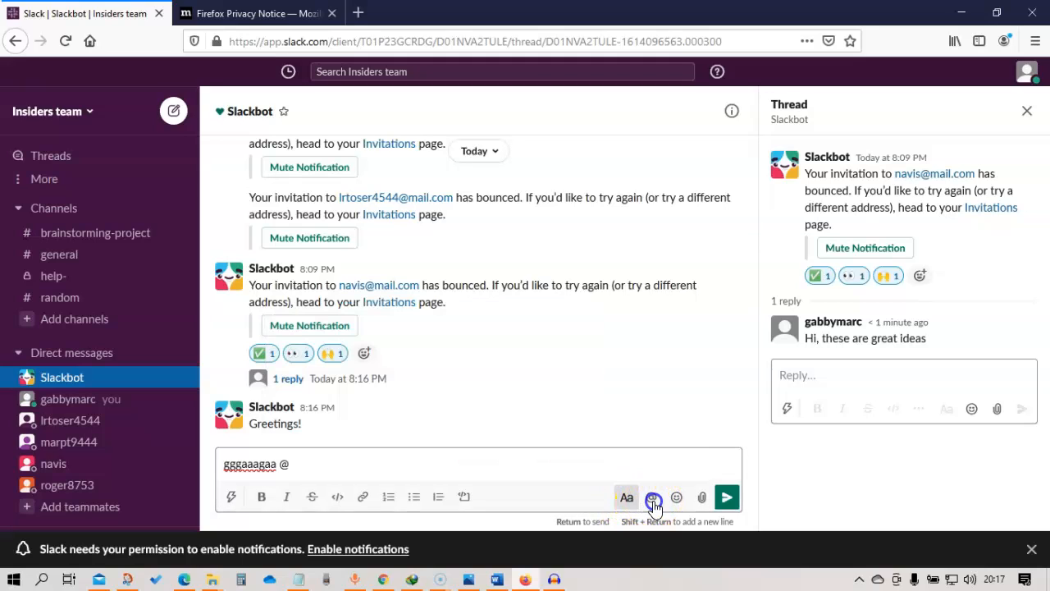
pyautogui.click(648, 497)
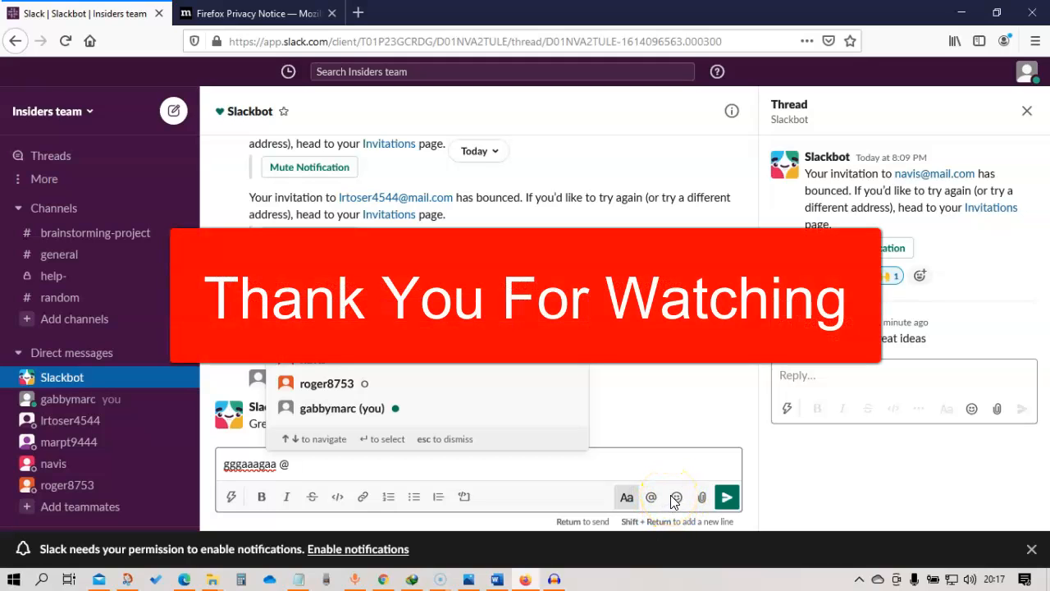
pyautogui.click(650, 497)
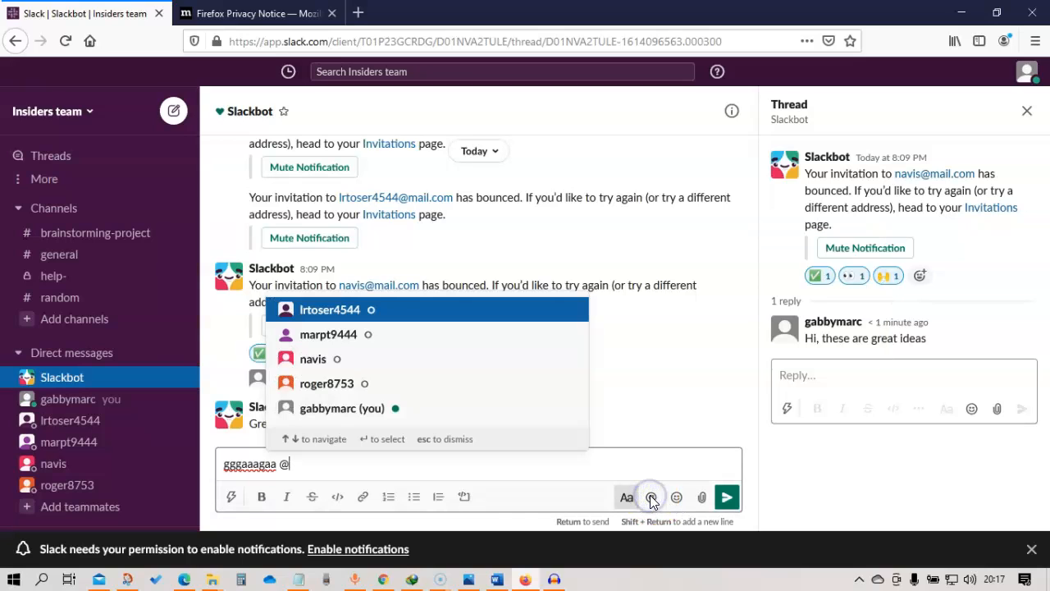
pyautogui.click(358, 385)
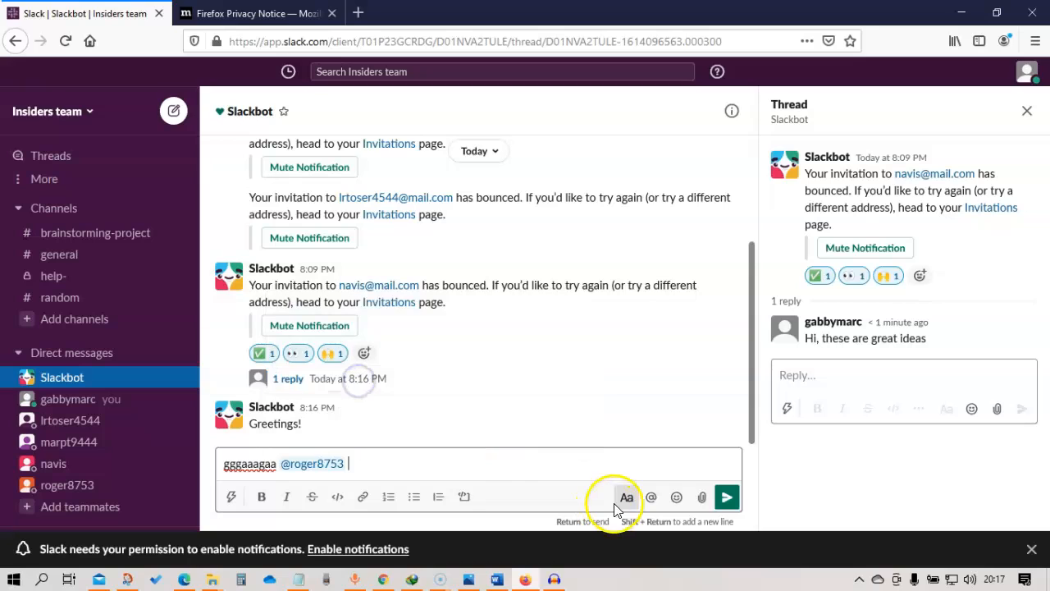
pyautogui.click(651, 498)
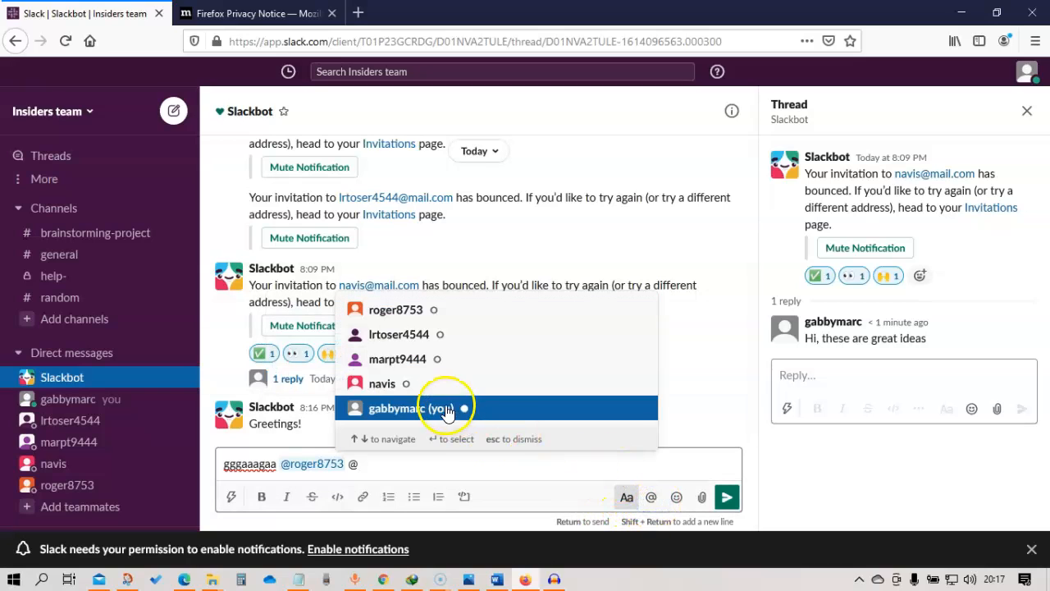